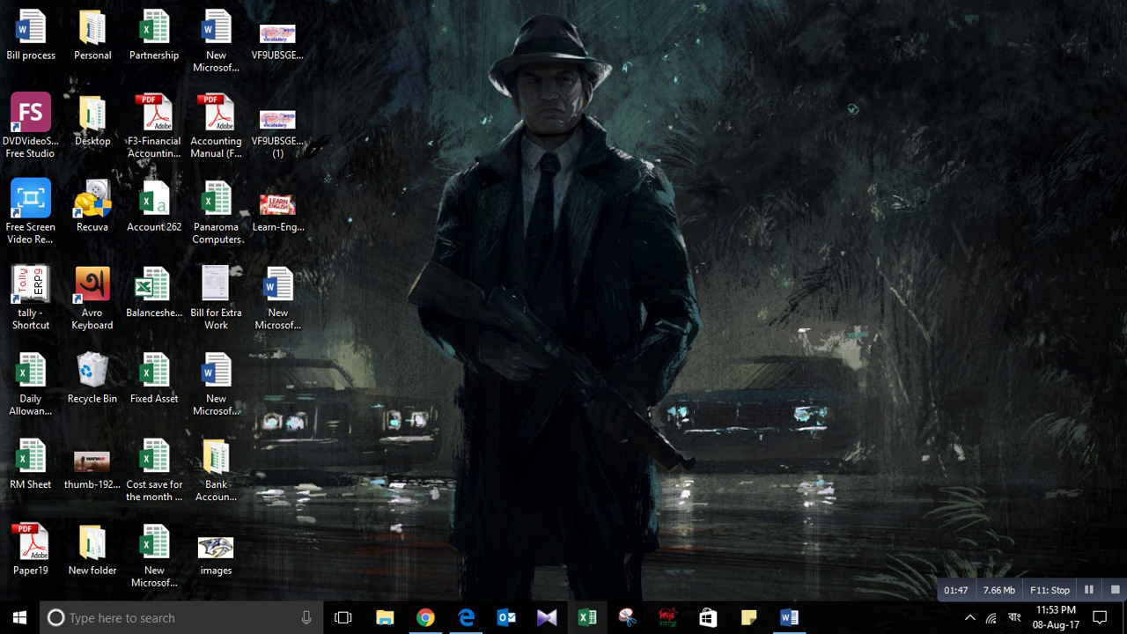
Step: Start Excel with a blank workbook and close the Document Recovery pane, keeping the recovered files available for viewing
left_click(588, 617)
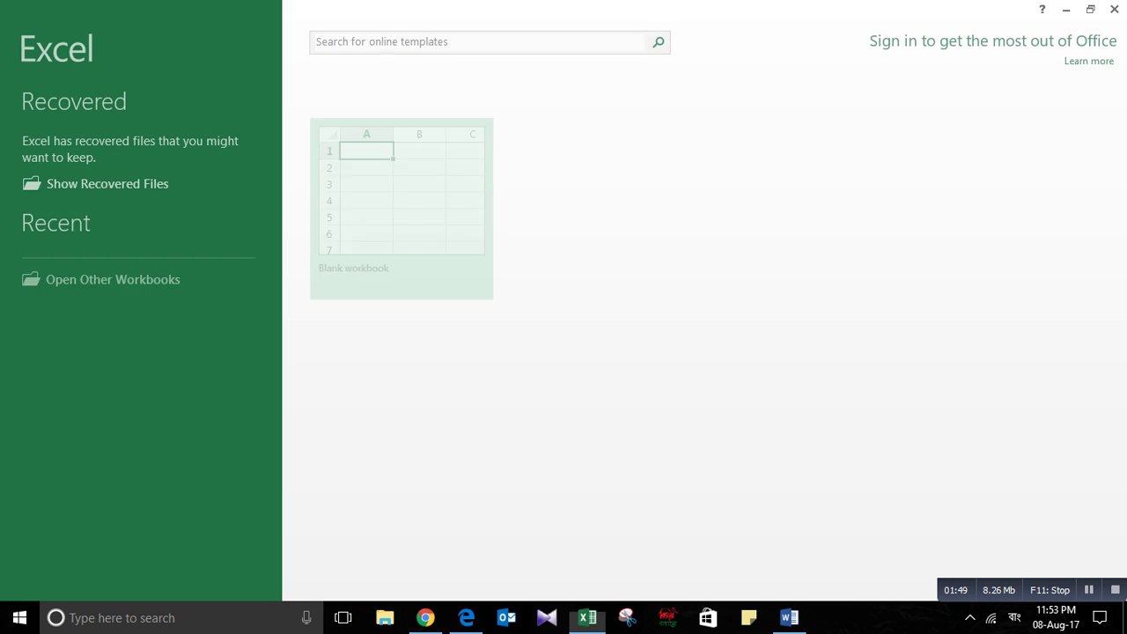
key("Return")
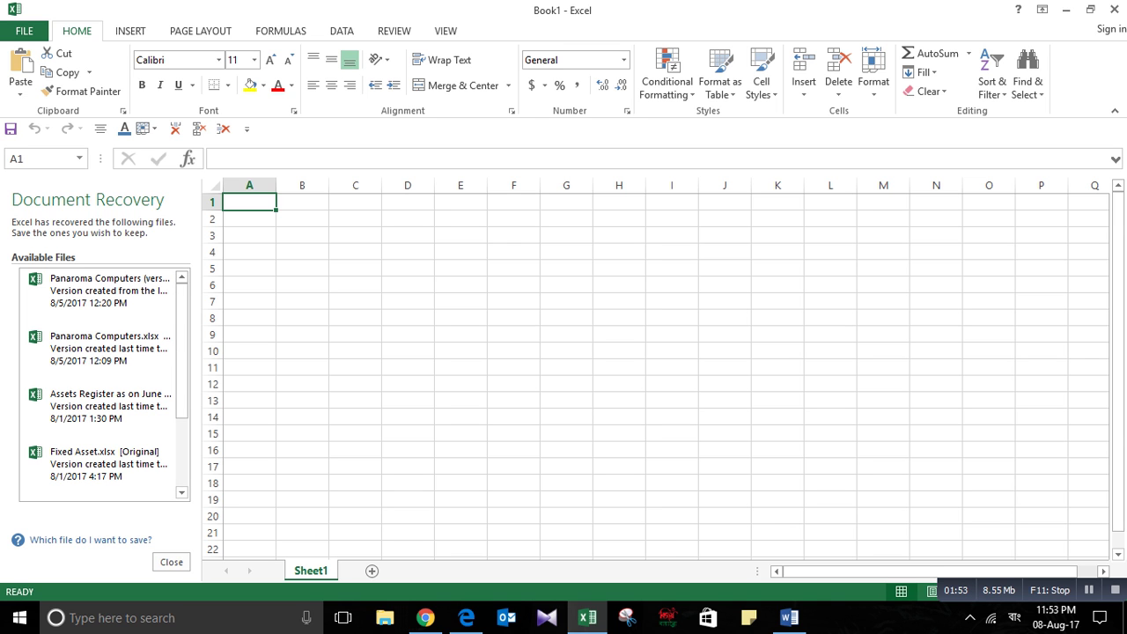
left_click(171, 562)
key("alt+y")
key("Tab")
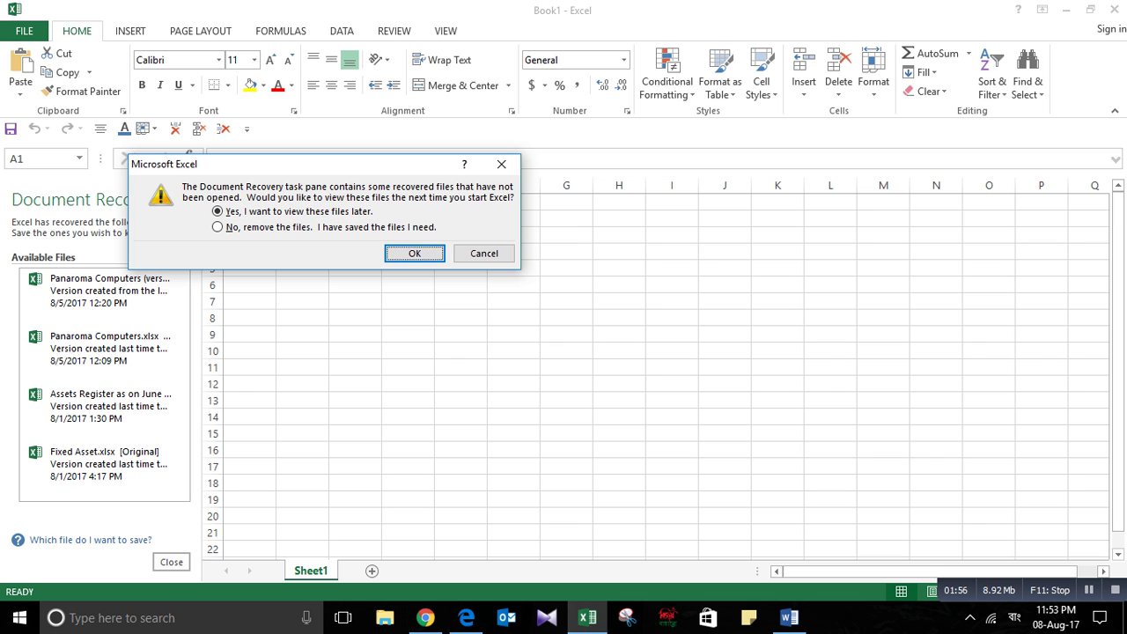
key("Return")
left_click(364, 350)
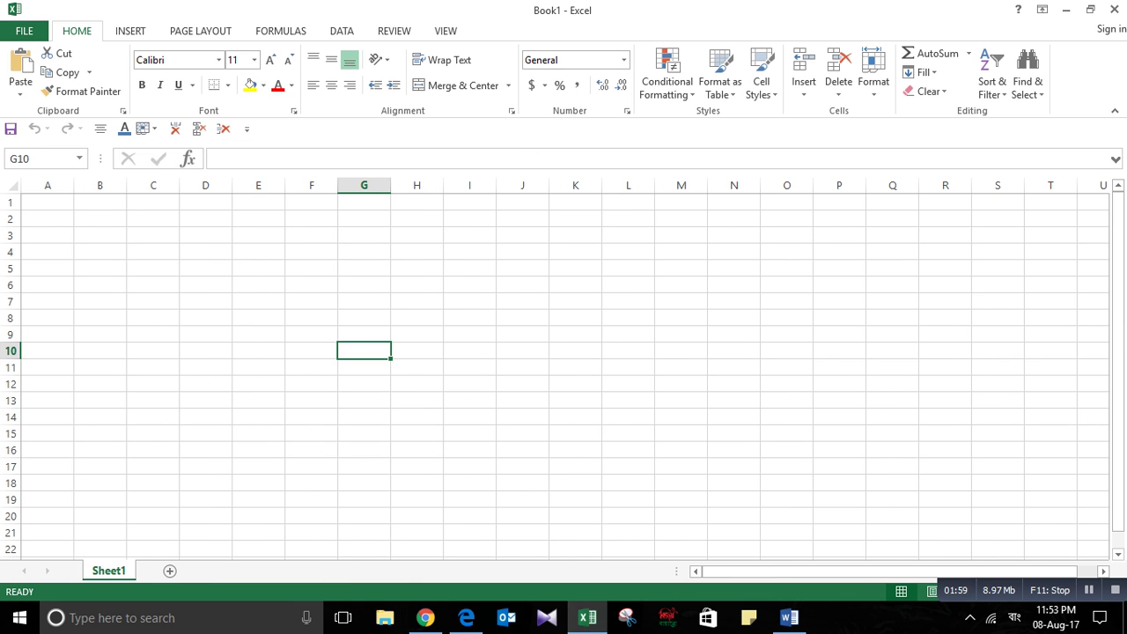
Step: Examine individual cells down column A and across row 1 of the blank worksheet, ending at cell A1
left_click(205, 301)
left_click(48, 201)
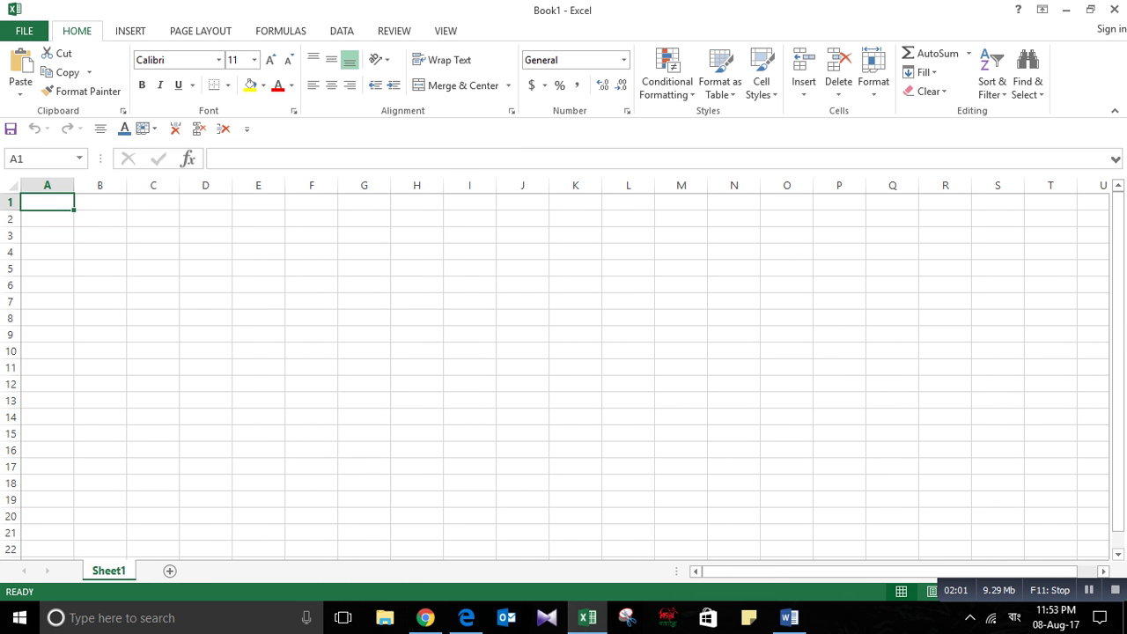
left_click(154, 234)
left_click(101, 234)
left_click(48, 219)
left_click(48, 201)
left_click(47, 219)
left_click(47, 252)
left_click(48, 368)
left_click(47, 268)
left_click(100, 202)
left_click(153, 202)
left_click(522, 202)
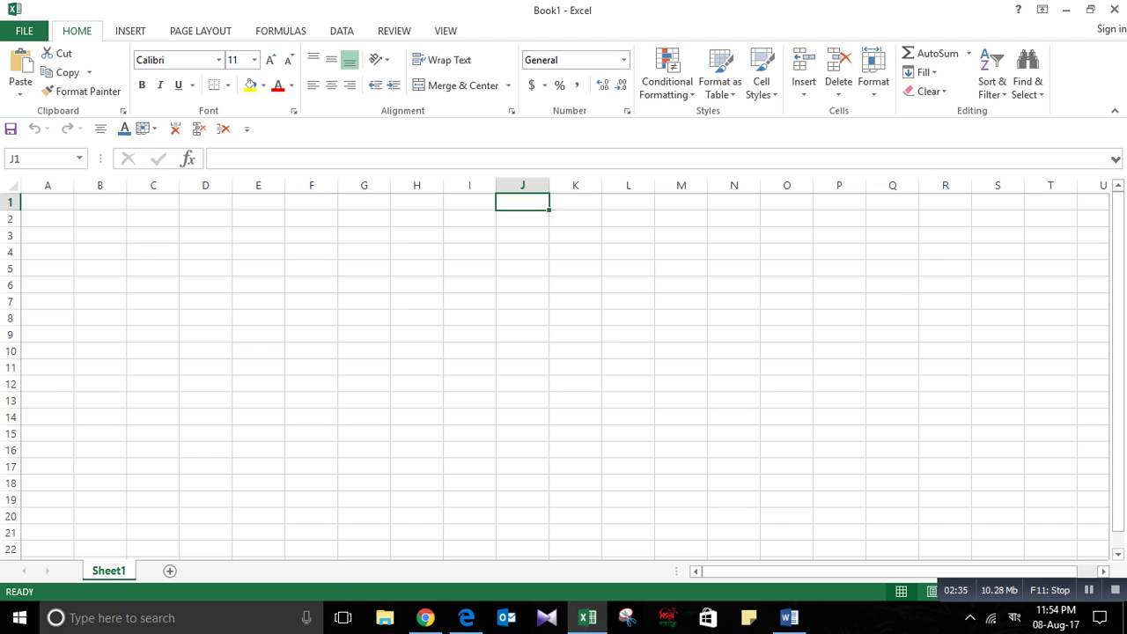
key("Left")
key("Left")
key("Left")
key("Left")
key("Left")
key("Left")
key("Left")
key("Left")
key("Left")
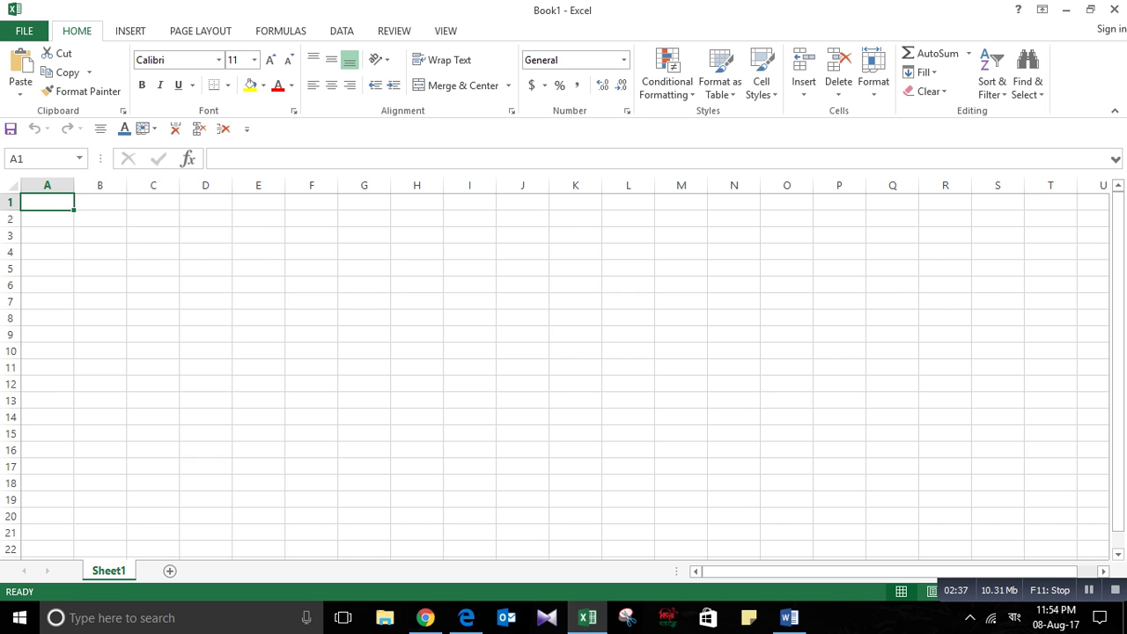
Step: Examine the worksheet's rows down past row 150 and back up, including its row and column headings
key("Down")
scroll(564, 370, "down", 6)
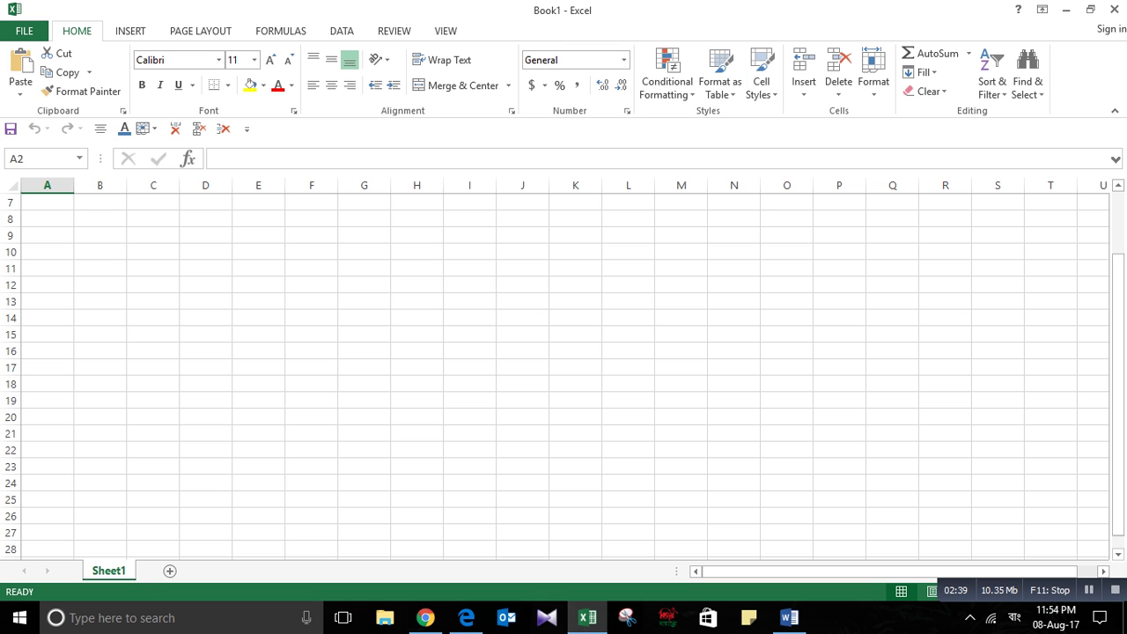
scroll(564, 370, "down", 20)
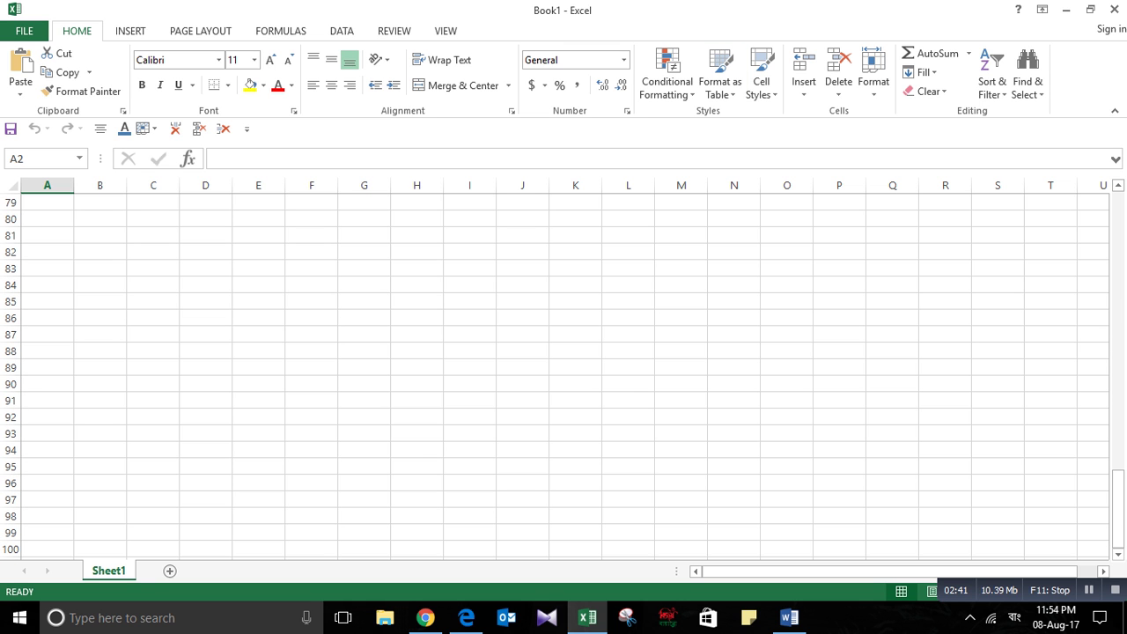
scroll(564, 370, "down", 20)
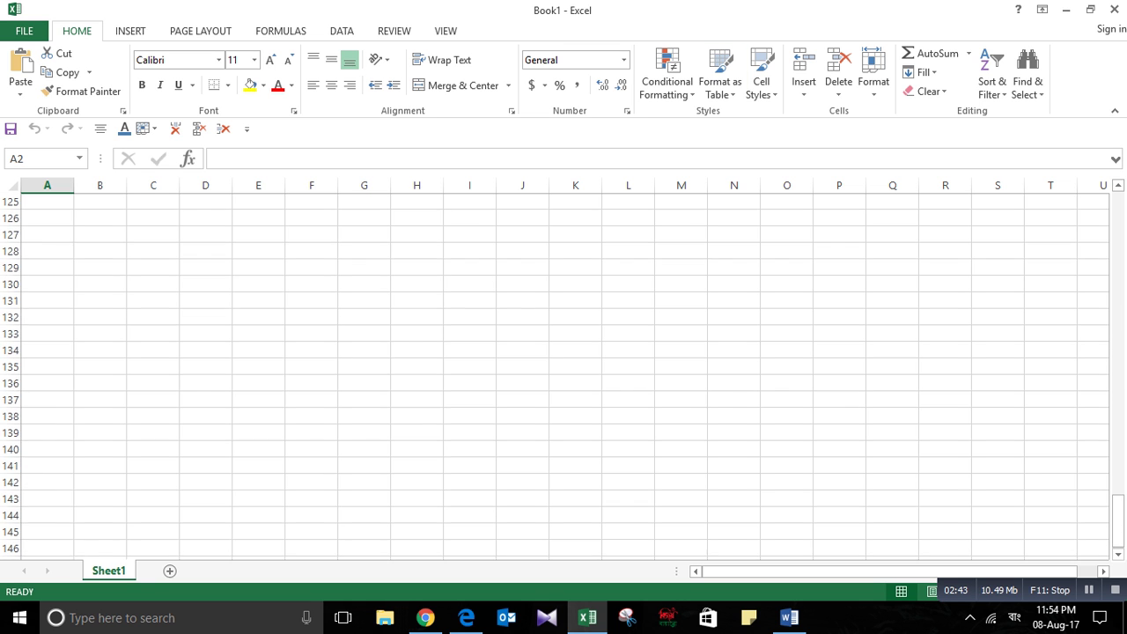
scroll(563, 370, "down", 8)
scroll(564, 370, "up", 20)
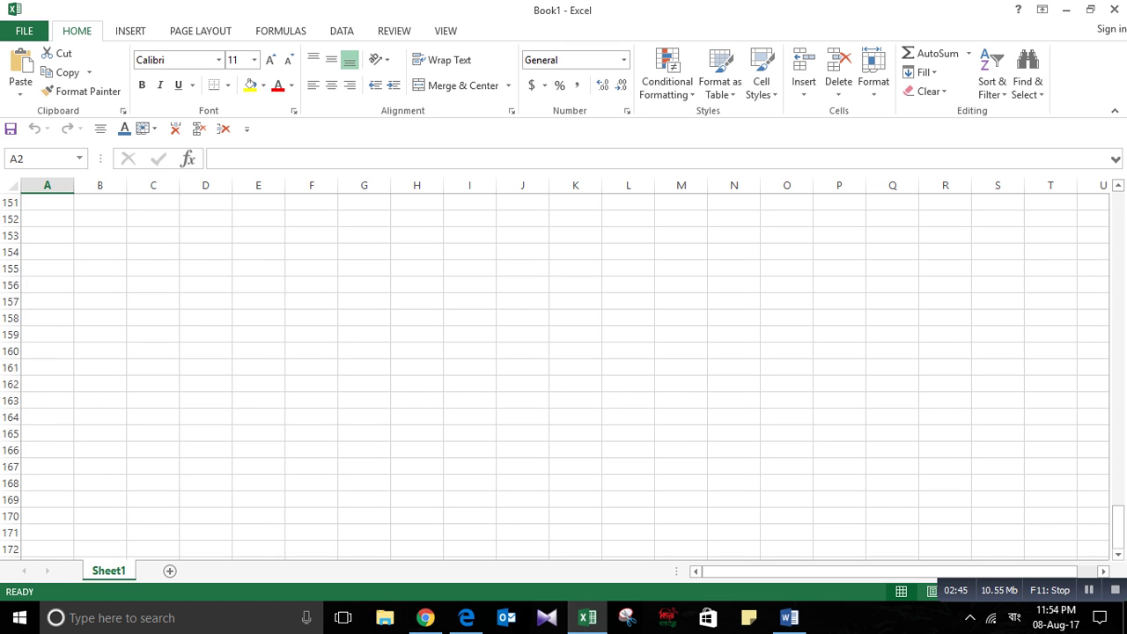
scroll(564, 370, "up", 20)
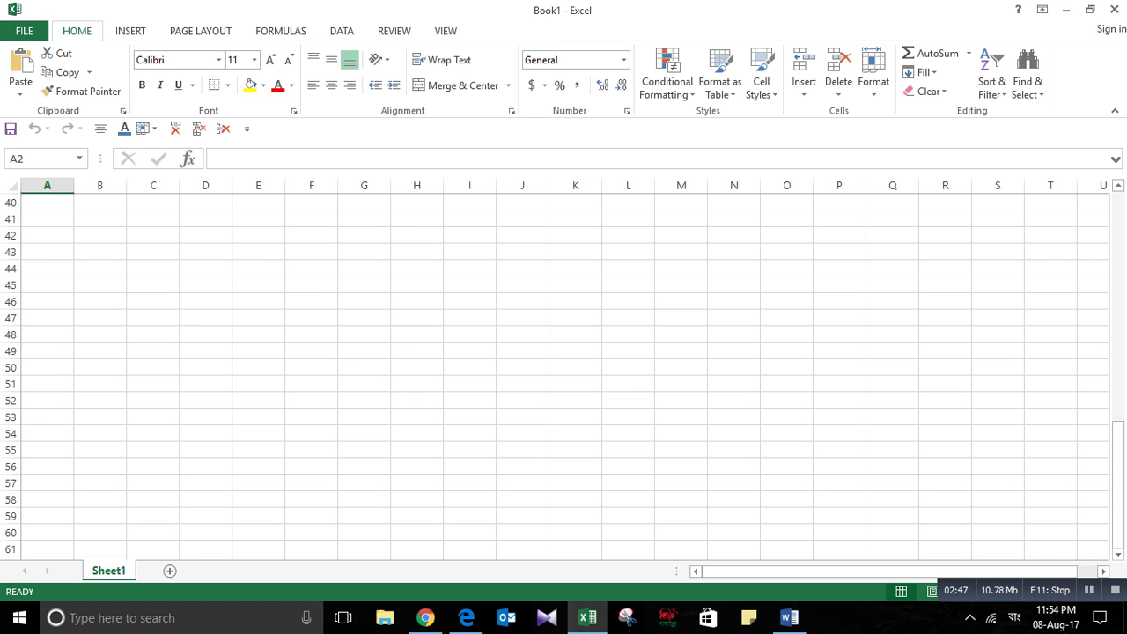
left_click_drag(10, 218, 11, 533)
left_click_drag(47, 185, 71, 185)
left_click_drag(311, 300, 264, 324)
left_click(311, 300)
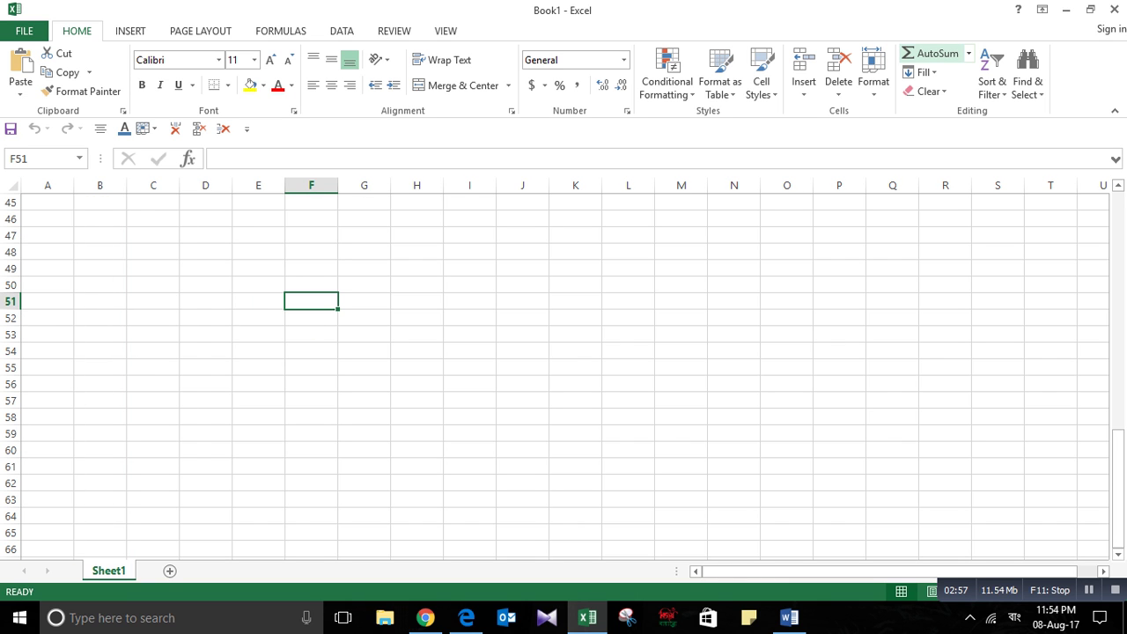
Step: Examine the function choices of AutoSum and the options of Sort & Filter
left_click(968, 53)
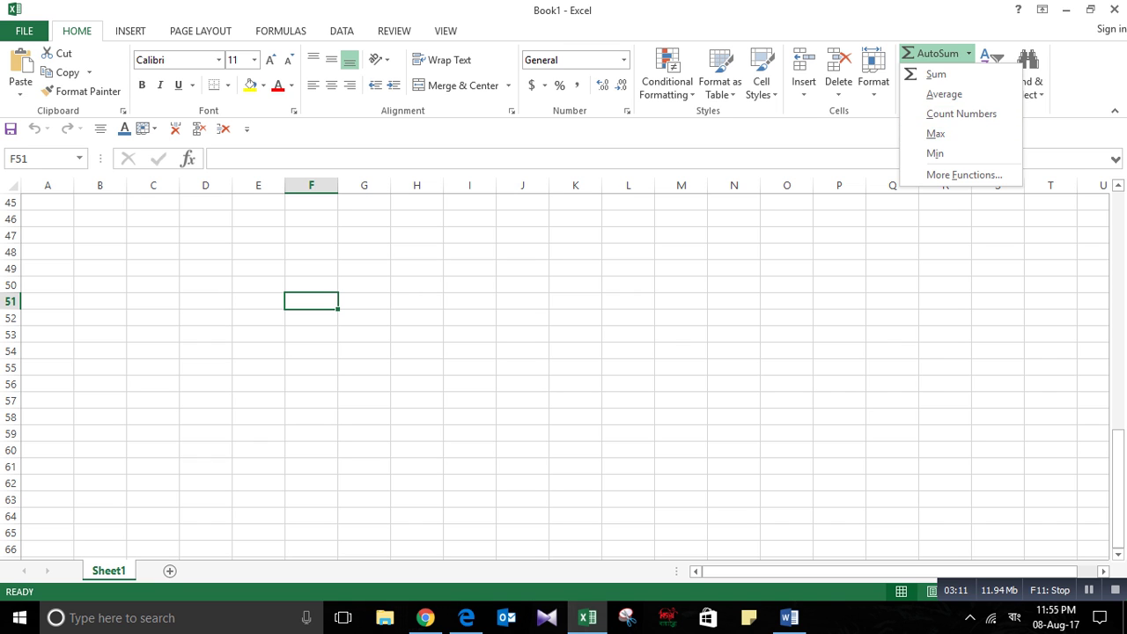
key("Escape")
left_click(991, 87)
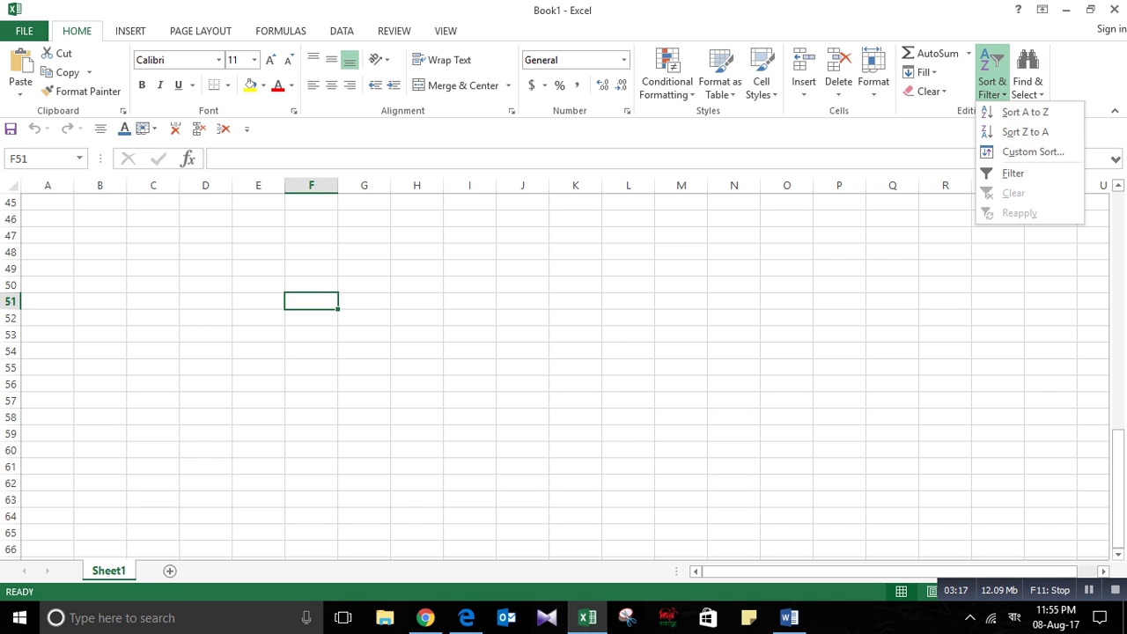
key("Escape")
left_click(840, 368)
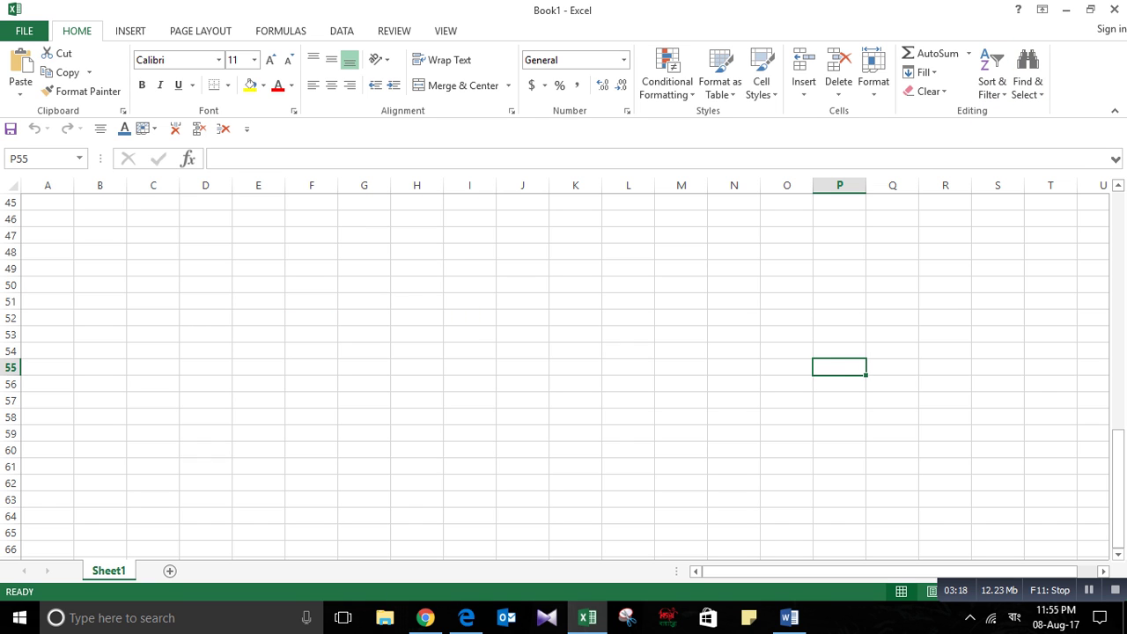
Step: Return to cell A1 at the beginning of the worksheet
left_click(258, 300)
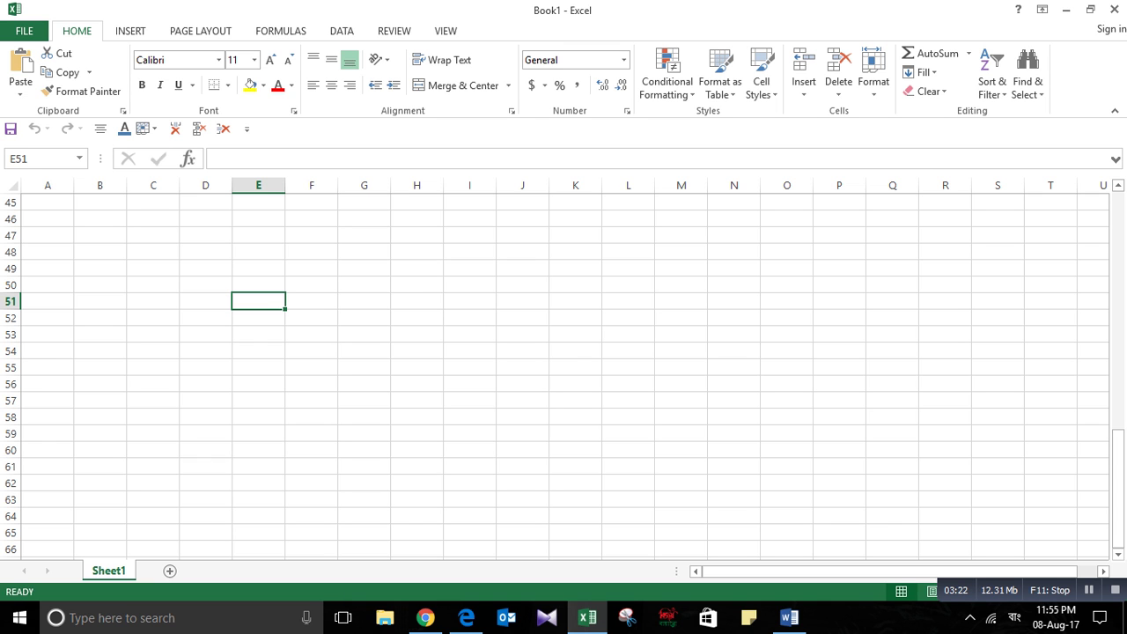
left_click(311, 334)
scroll(564, 370, "up", 4)
left_click(48, 203)
scroll(48, 203, "up", 2)
key("Up")
key("Up")
key("Up")
key("Up")
key("Up")
key("Up")
key("Up")
key("Up")
key("Up")
key("Up")
key("Up")
key("Up")
key("Up")
key("Up")
key("Up")
key("Up")
key("Up")
key("Up")
key("Up")
key("Up")
key("Up")
key("Up")
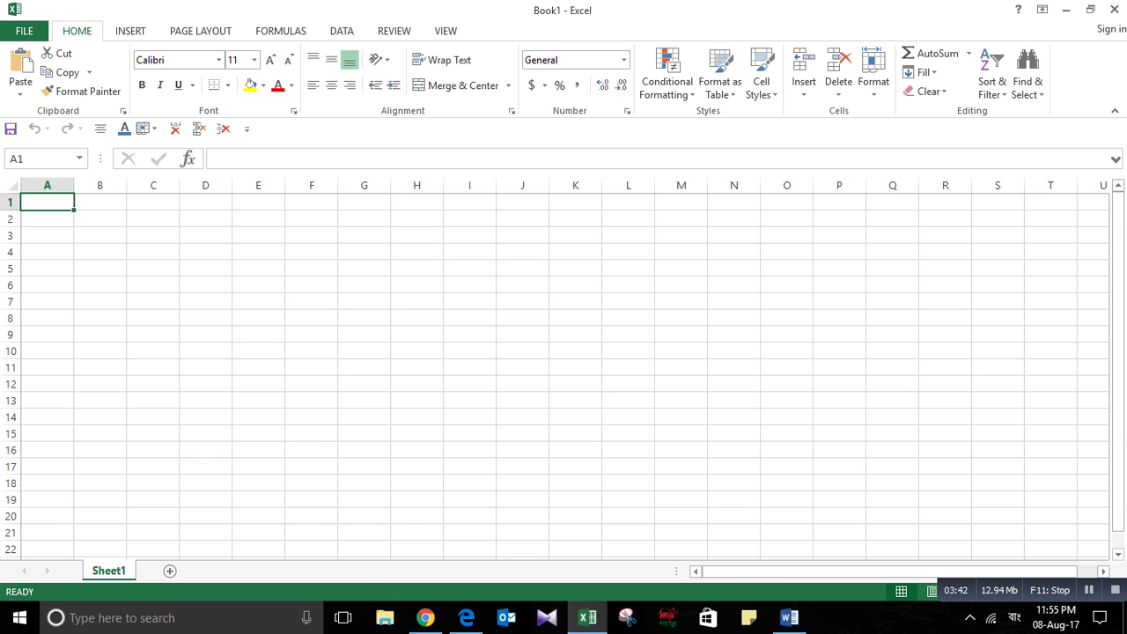
Step: Try widening column B to several times its standard width and undo the change
left_click(47, 185)
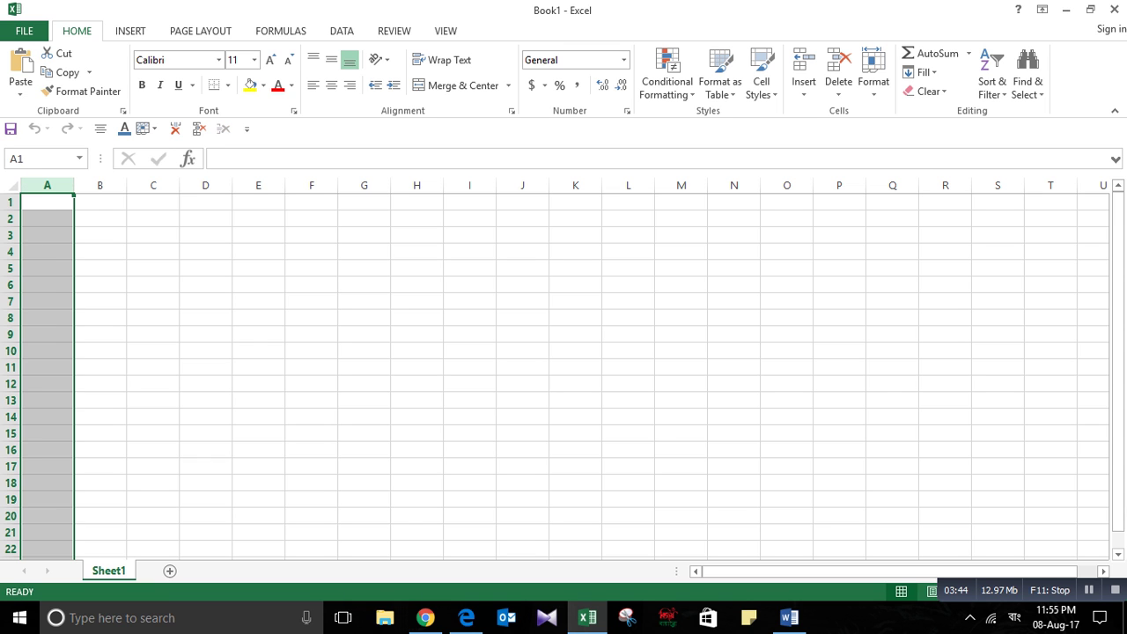
left_click(99, 185)
left_click_drag(127, 185, 426, 185)
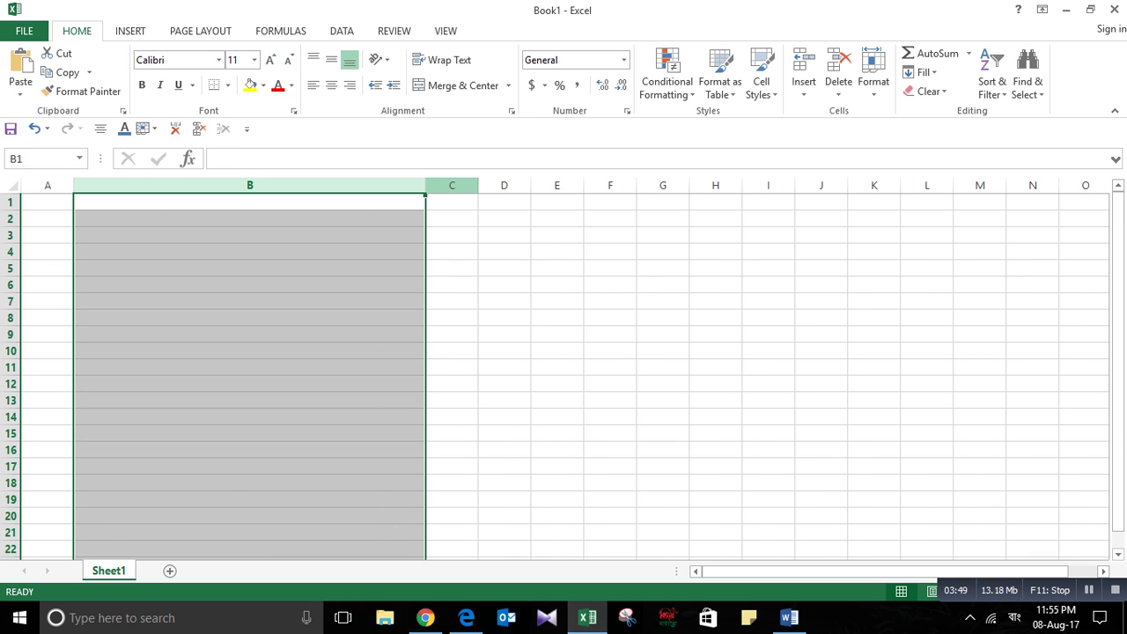
key("ctrl+z")
Step: Select whole columns A through D together, and whole rows 1 through 10
left_click_drag(47, 185, 231, 185)
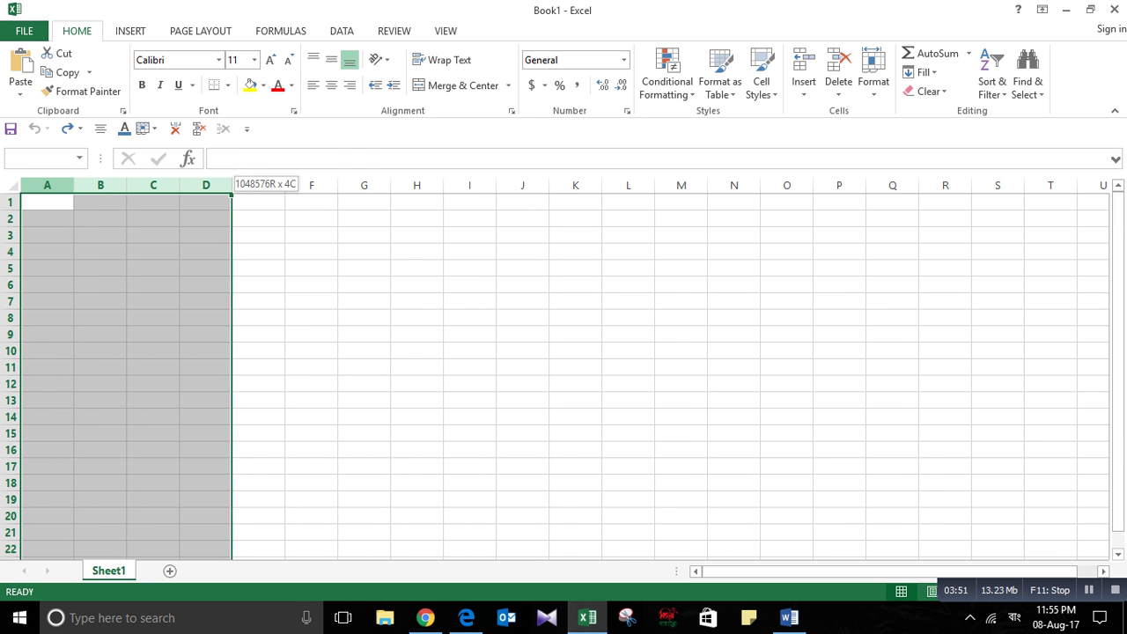
left_click_drag(10, 201, 11, 351)
left_click_drag(99, 384, 100, 367)
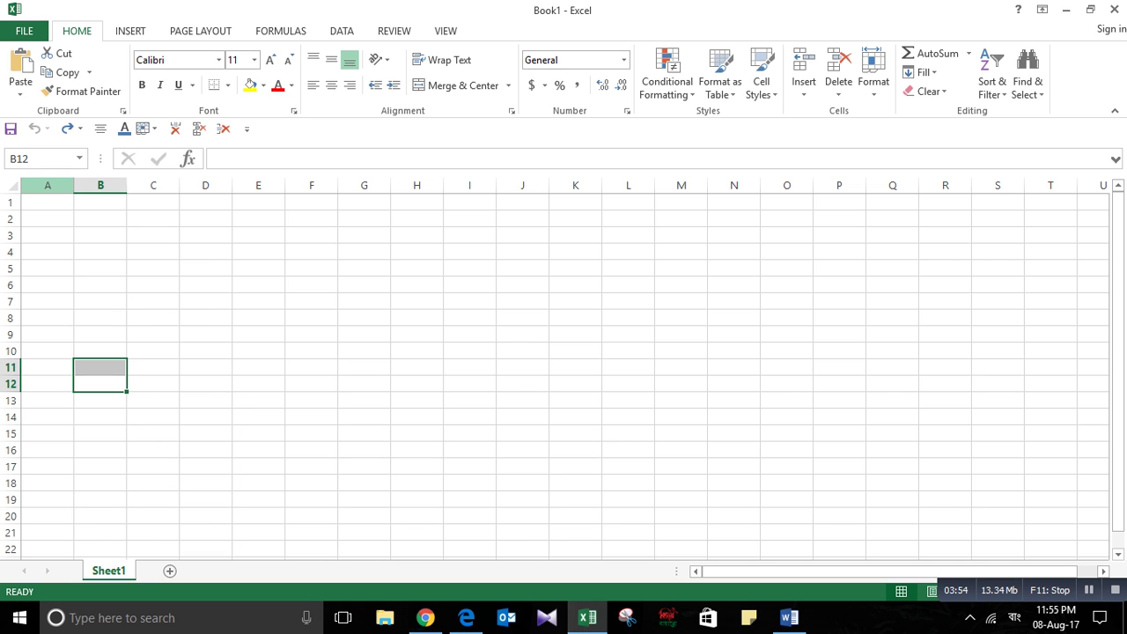
Step: Enter the sample text "j;DFOY;ldn" in cell A1 and clear the cell again
left_click(46, 201)
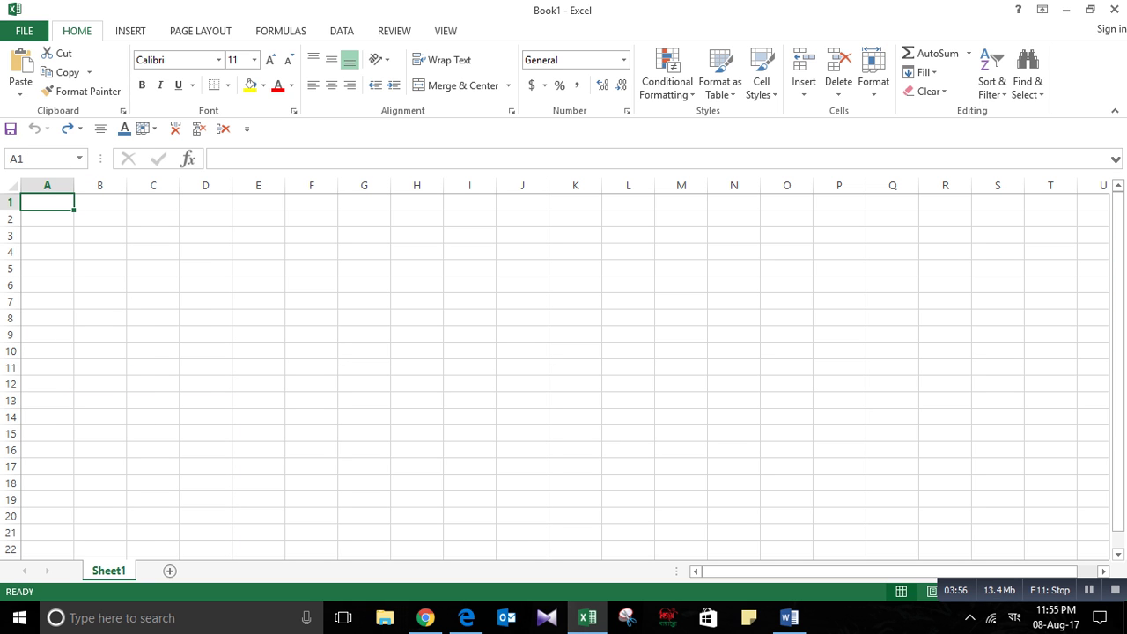
type("j;DFOY;ldn")
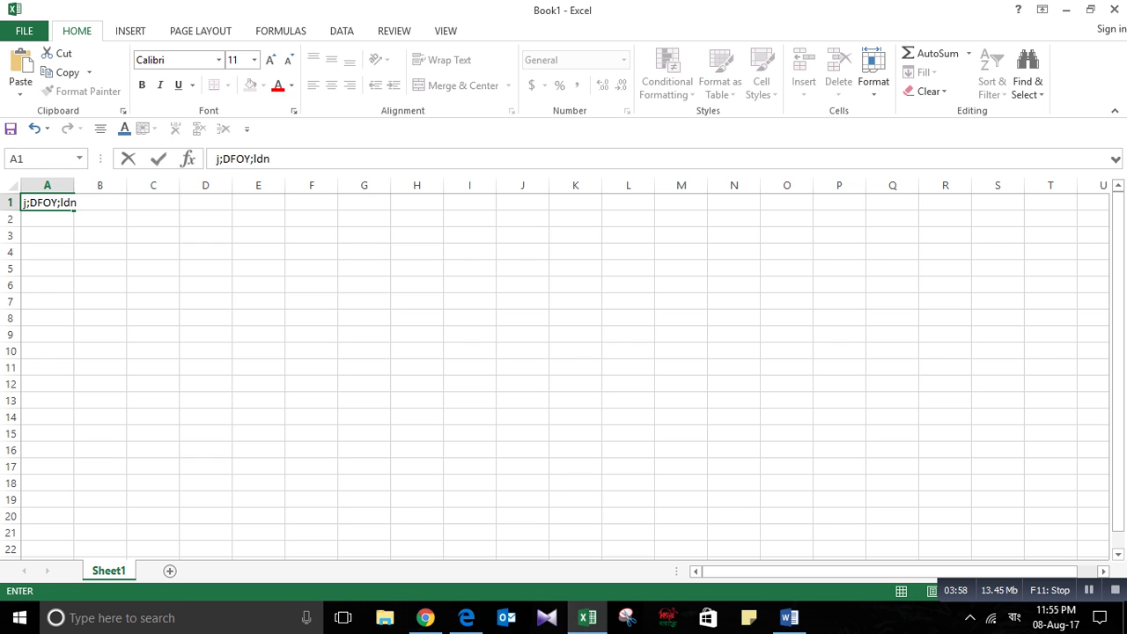
key("Right")
key("Right")
key("Right")
key("Left")
key("Left")
key("Left")
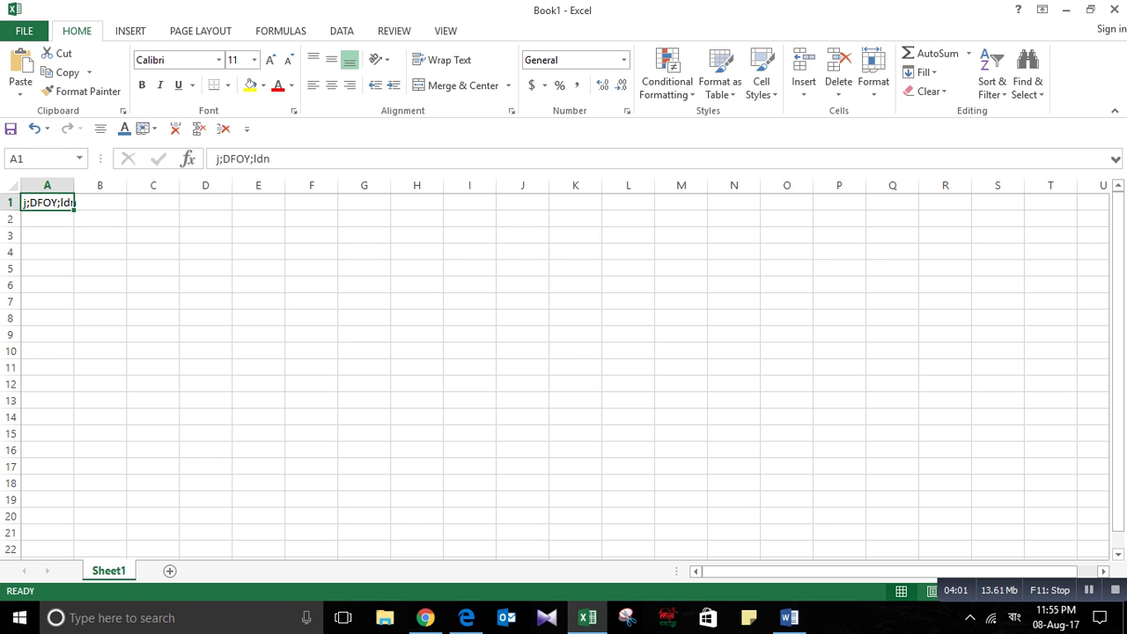
key("Delete")
Step: Enter the text "learn excel" in cell A1 and delete it
type("learn excell")
key("BackSpace")
key("Return")
key("Up")
key("Delete")
Step: Enter the number 123000 in cell A1 and delete it
type("123000")
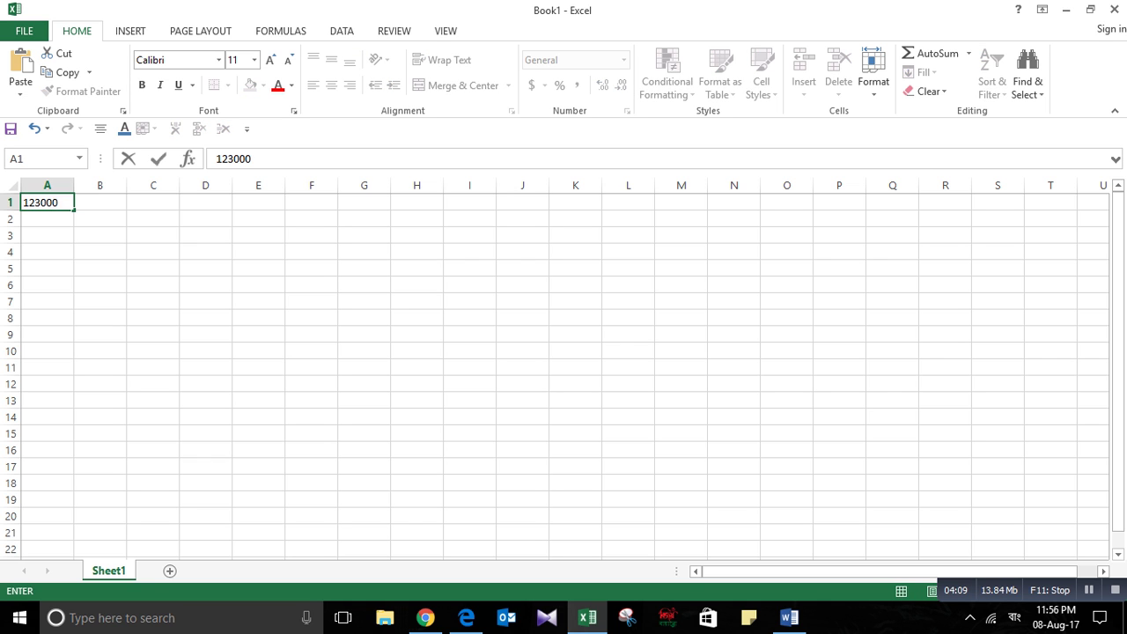
key("Return")
key("Up")
key("Delete")
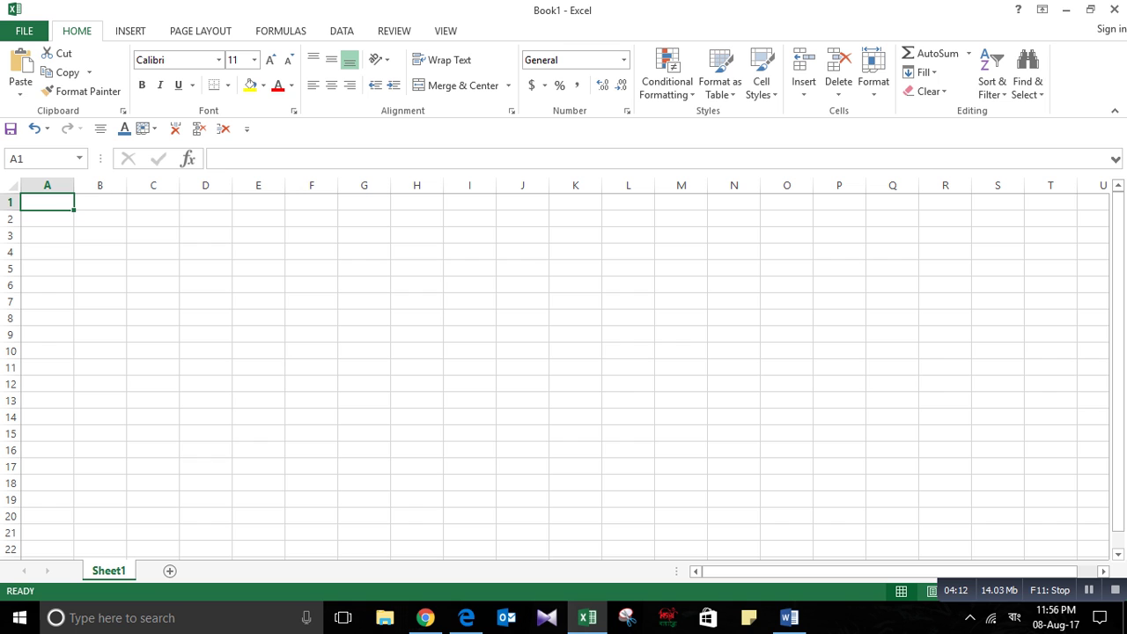
Step: Enter 12 in cell E5 and 13 in cell F5
key("Down")
key("Down")
key("Down")
key("Right")
key("Right")
key("Left")
key("Left")
key("Right")
key("Right")
key("Right")
key("Right")
key("Right")
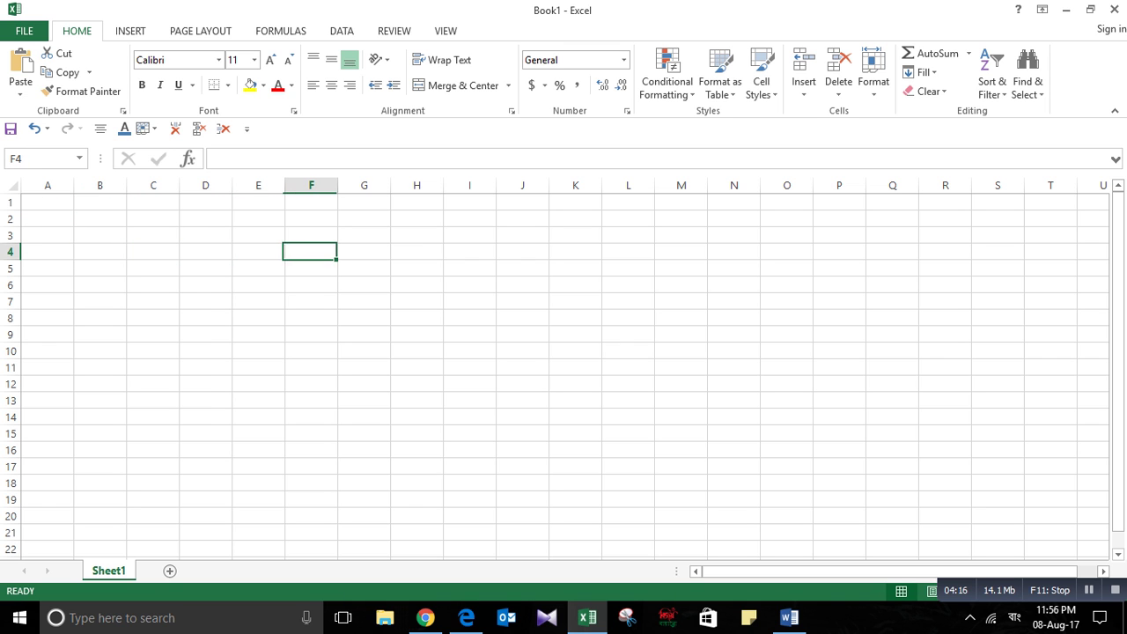
key("Down")
key("Left")
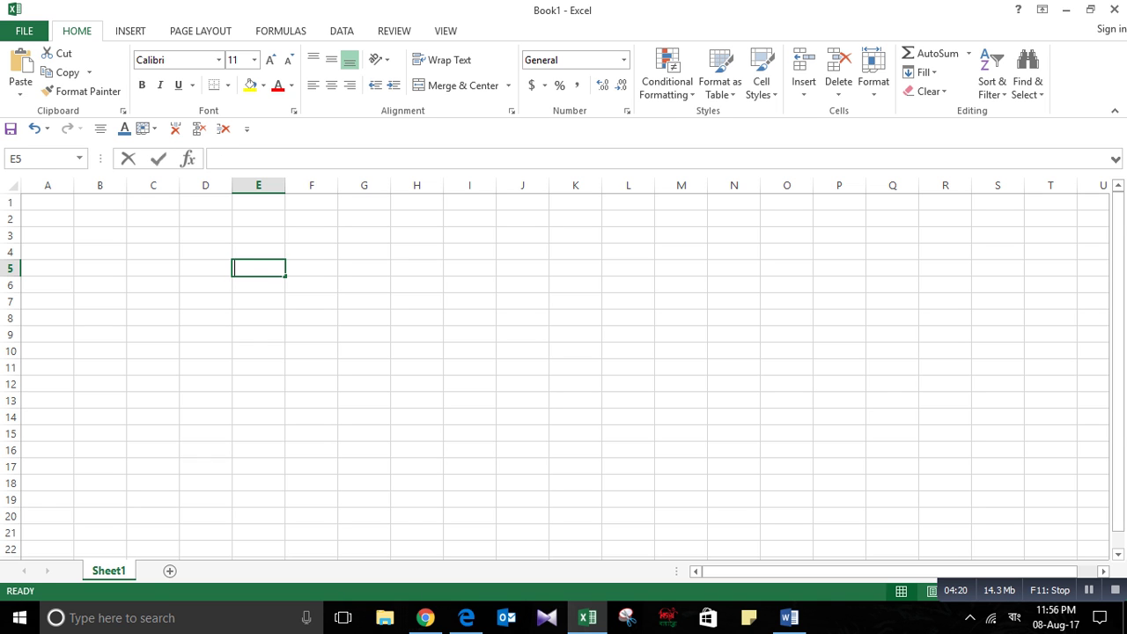
type("12")
key("Tab")
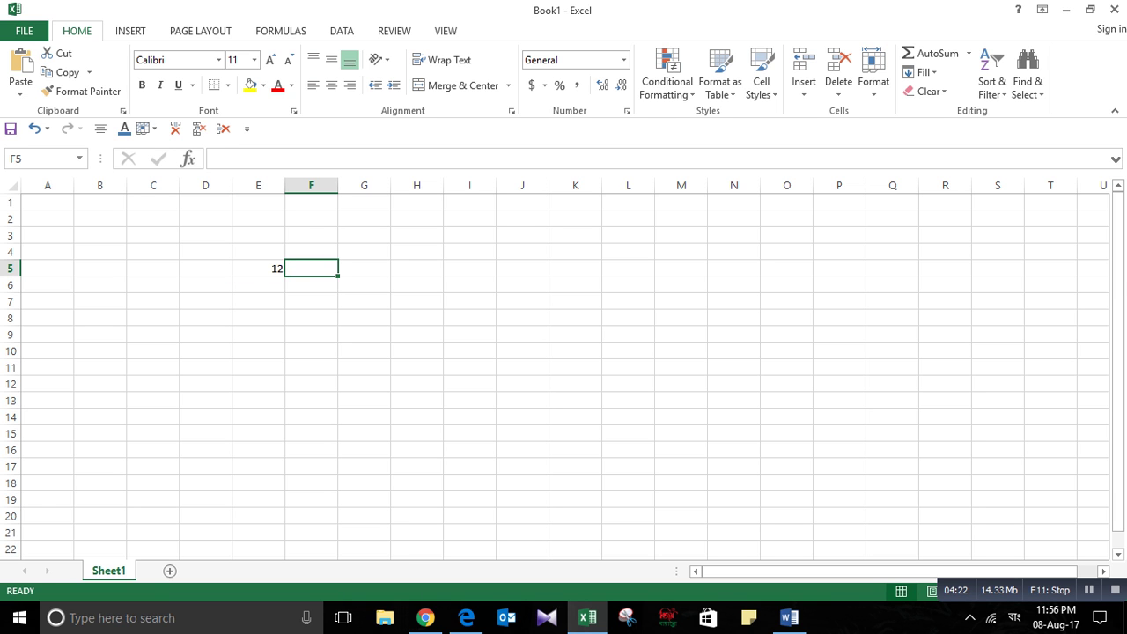
key("Left")
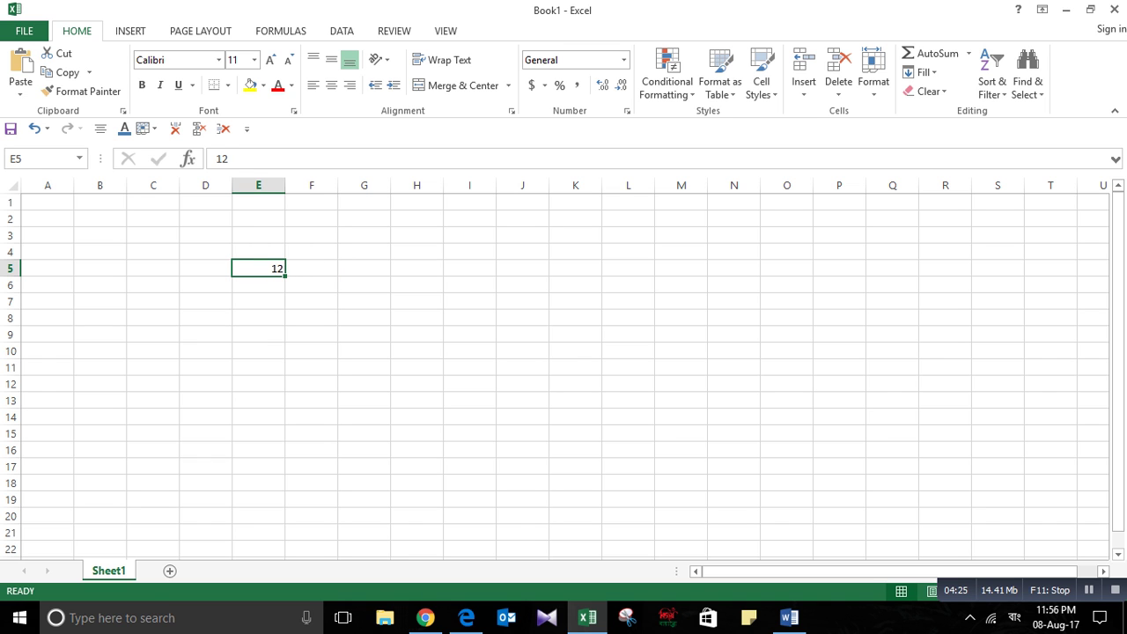
key("Right")
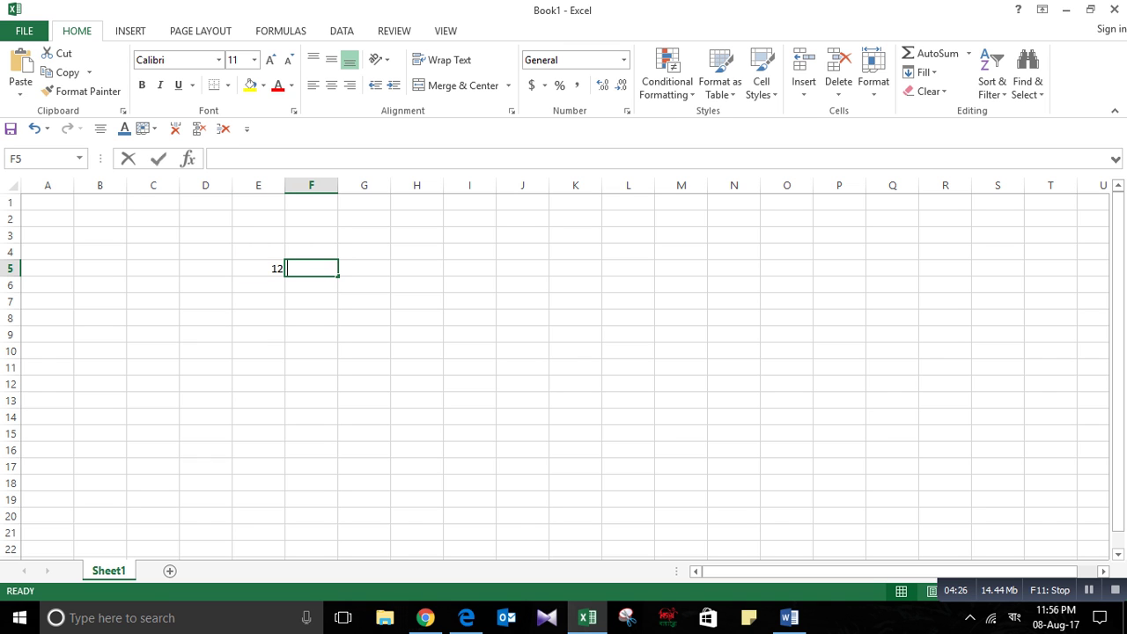
type("13")
key("Tab")
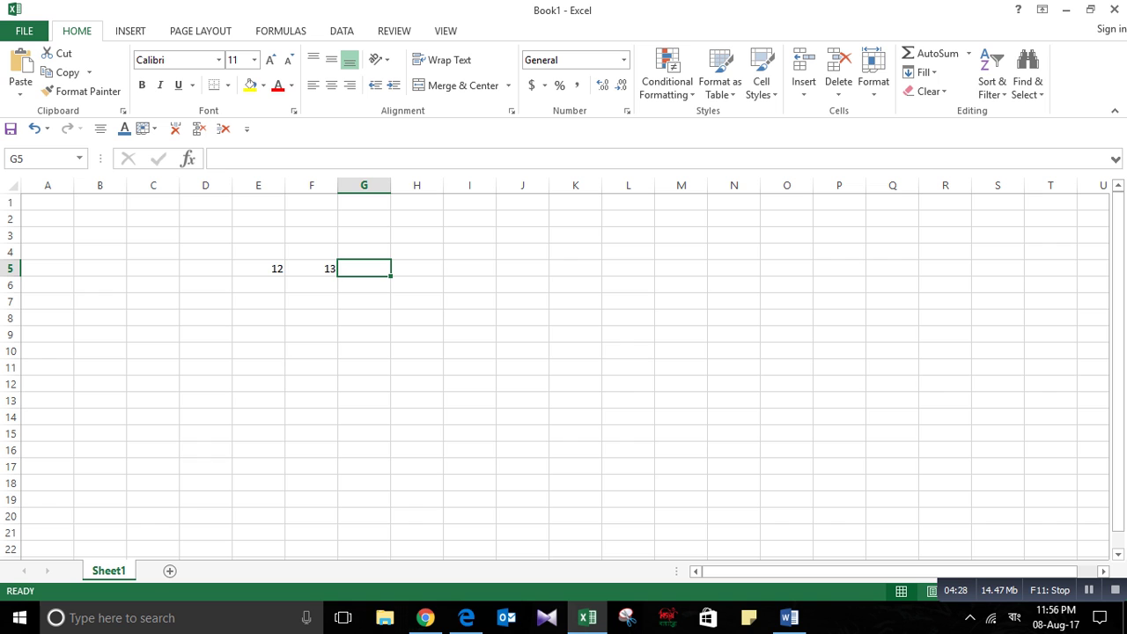
Step: Check the entries in row 5 by moving the selection back and forth between cells E5 and G5
key("Left")
key("Right")
key("Left")
key("Right")
key("Left")
key("Left")
key("Right")
key("Right")
key("Left")
key("Left")
key("Right")
key("Right")
key("Left")
key("Left")
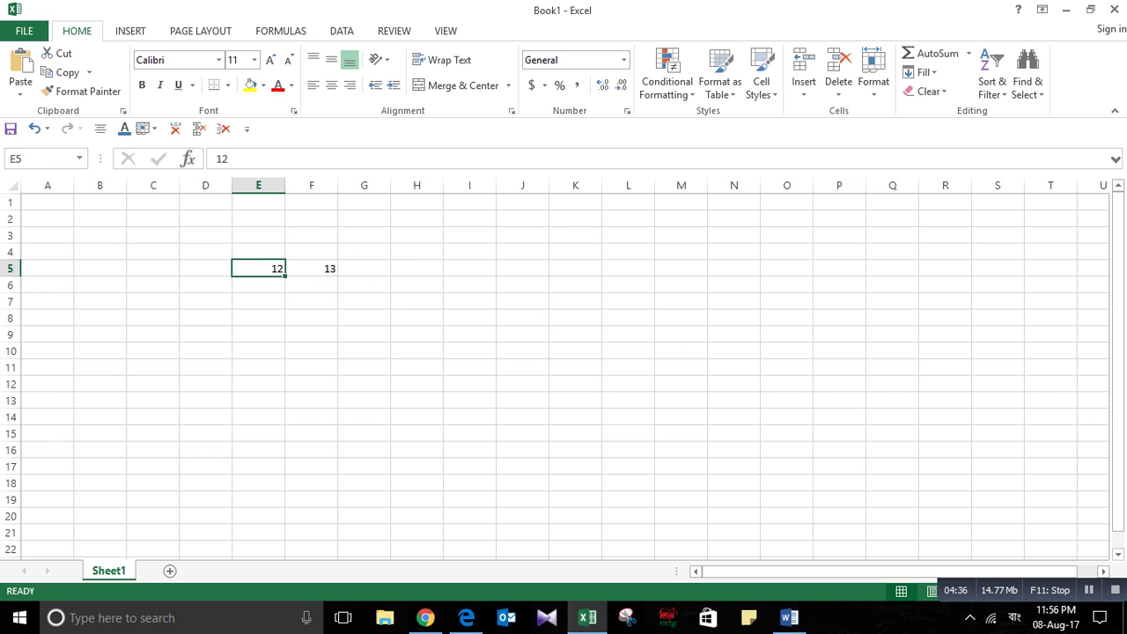
key("Right")
key("Right")
key("Left")
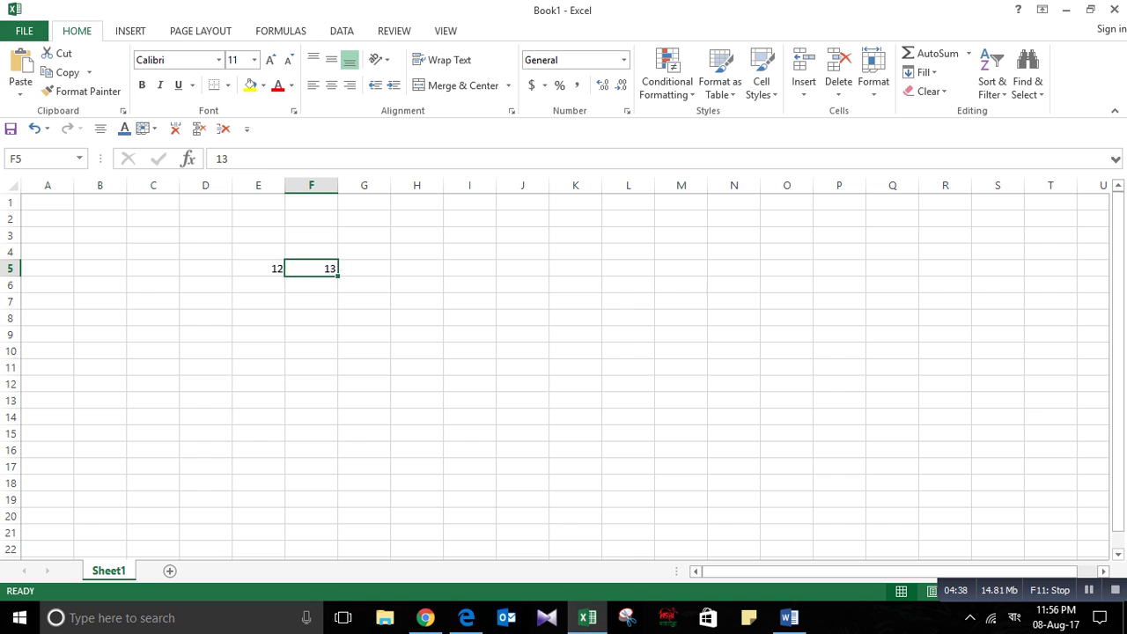
Step: Move the active cell across E5, F5 and G5, and one cell at a time down a column and back up
key("Left")
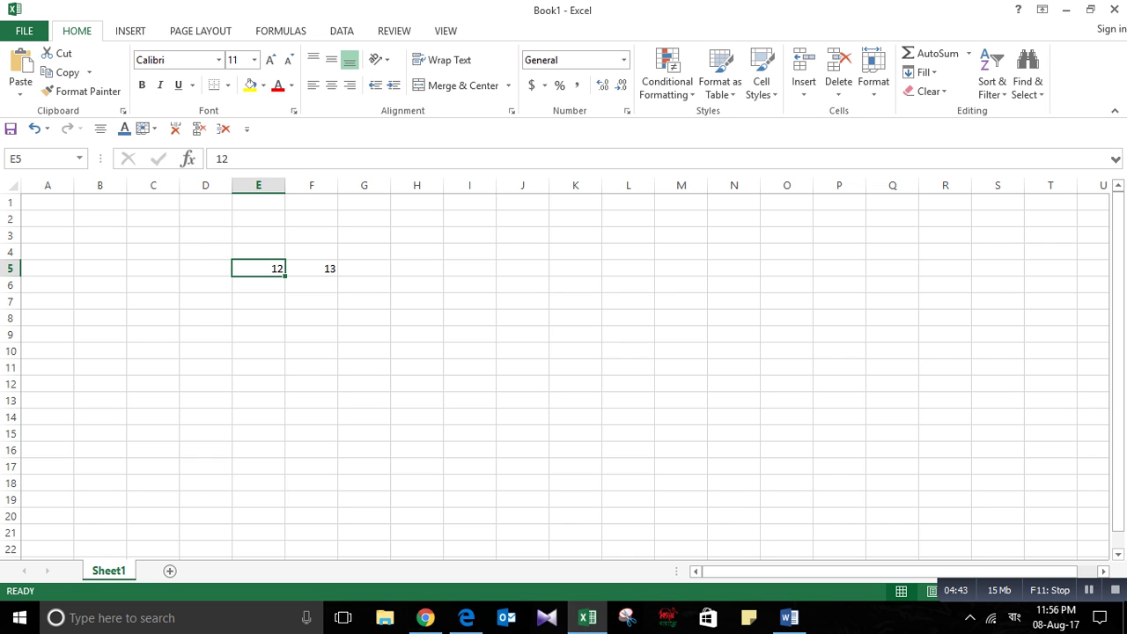
left_click(311, 268)
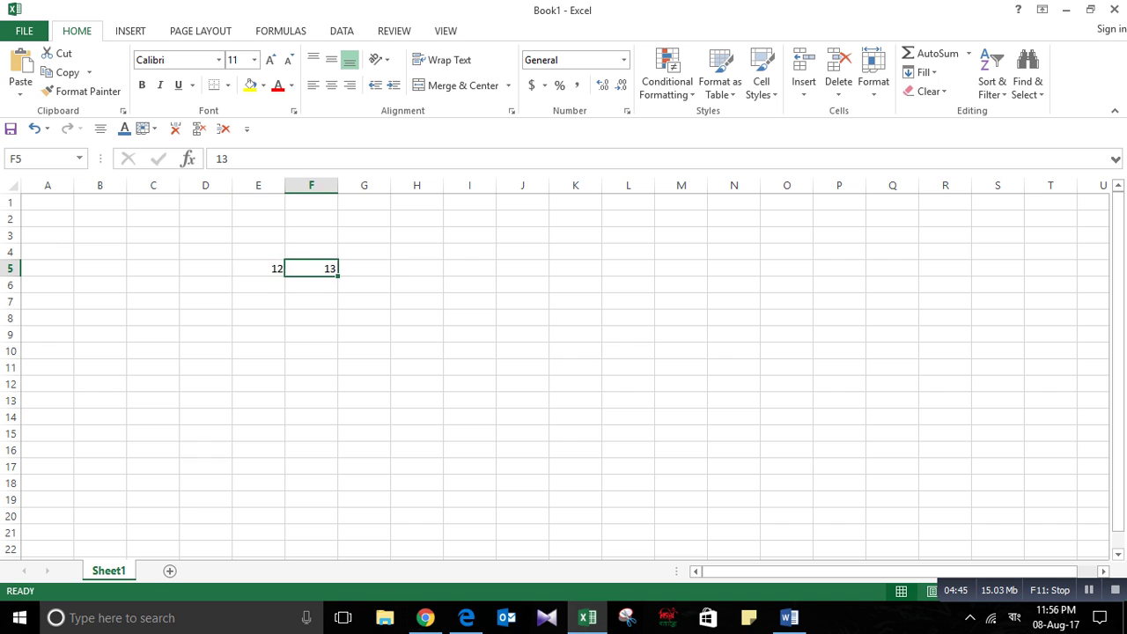
left_click(364, 268)
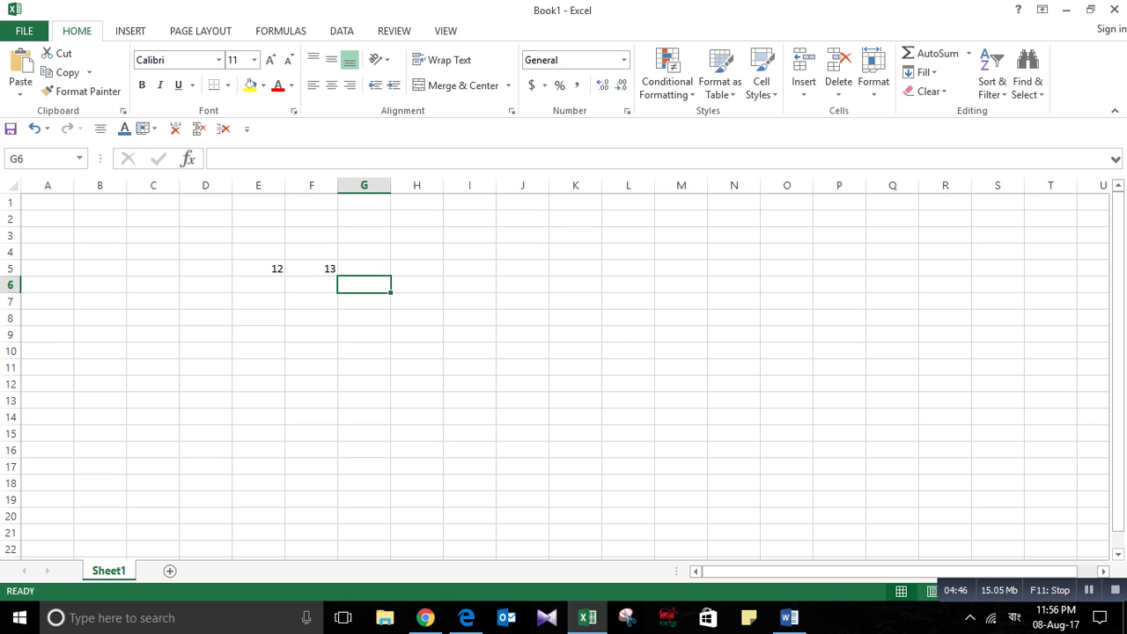
key("Down")
key("Left")
key("Down")
key("Down")
key("Down")
key("Down")
key("Down")
key("Down")
key("Down")
key("Down")
key("Down")
key("Down")
key("Down")
key("Down")
key("Down")
key("Down")
key("Up")
key("Up")
key("Up")
key("Up")
key("Up")
key("Up")
key("Up")
key("Up")
key("Up")
Step: Select single cells scattered across the sheet one after another
right_click(122, 267)
key("Escape")
left_click(998, 368)
left_click(575, 367)
left_click(312, 401)
left_click(99, 335)
left_click(48, 235)
left_click(258, 219)
left_click(363, 284)
left_click(312, 466)
left_click(840, 301)
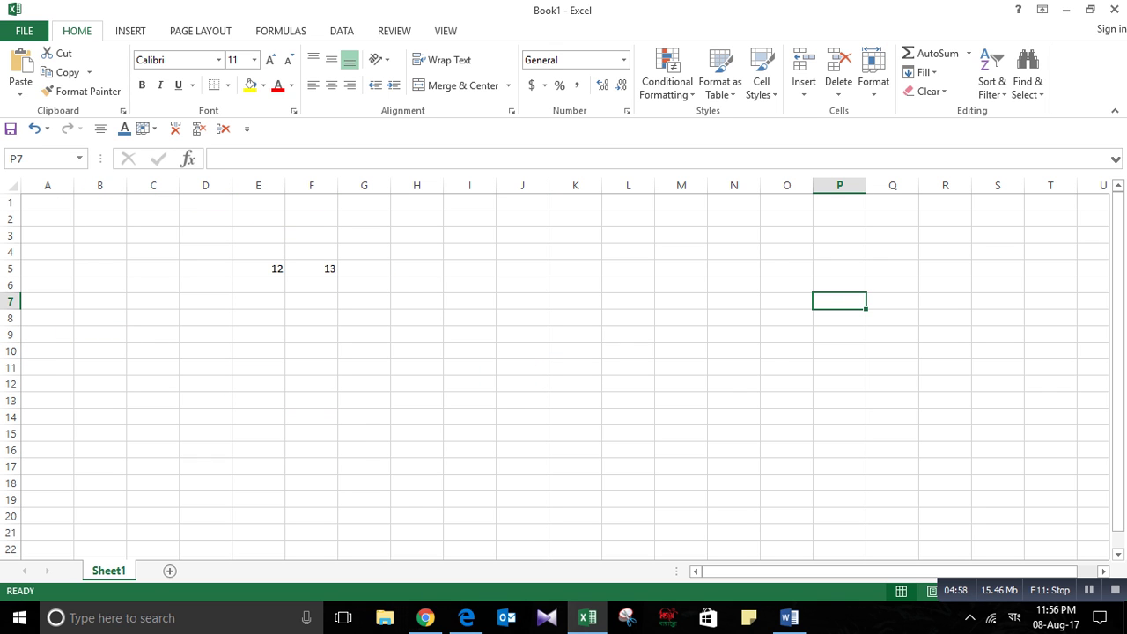
left_click(734, 416)
Step: Enter the formula =E5+F5 in cell G5 and compare it with the entries in E5 and F5
left_click(363, 267)
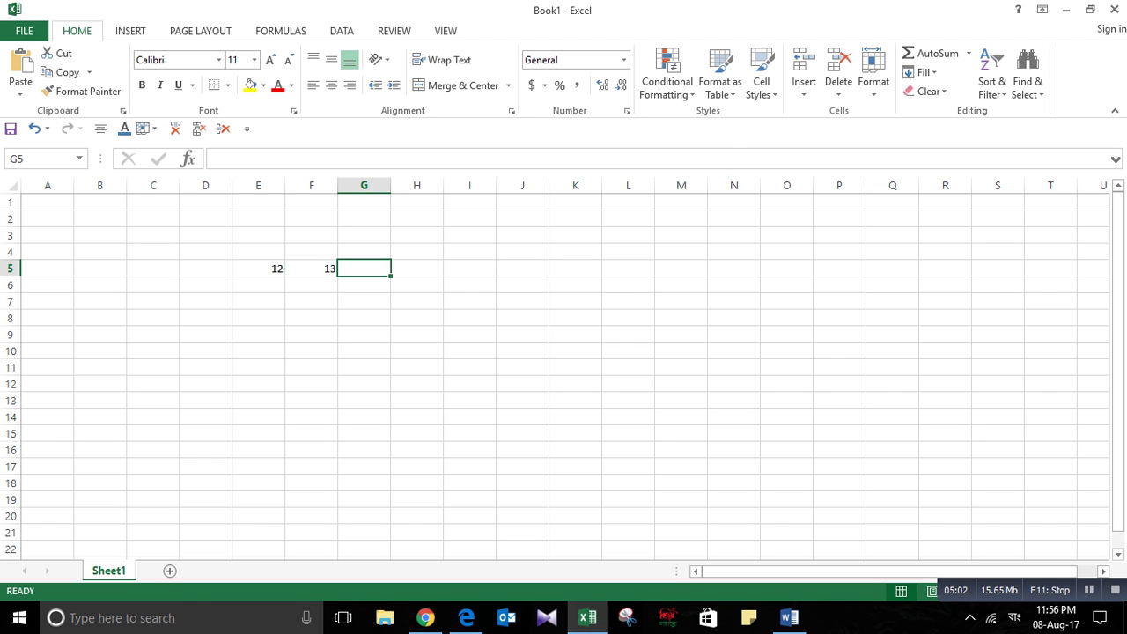
left_click(258, 267)
left_click(311, 268)
left_click(363, 268)
type("=")
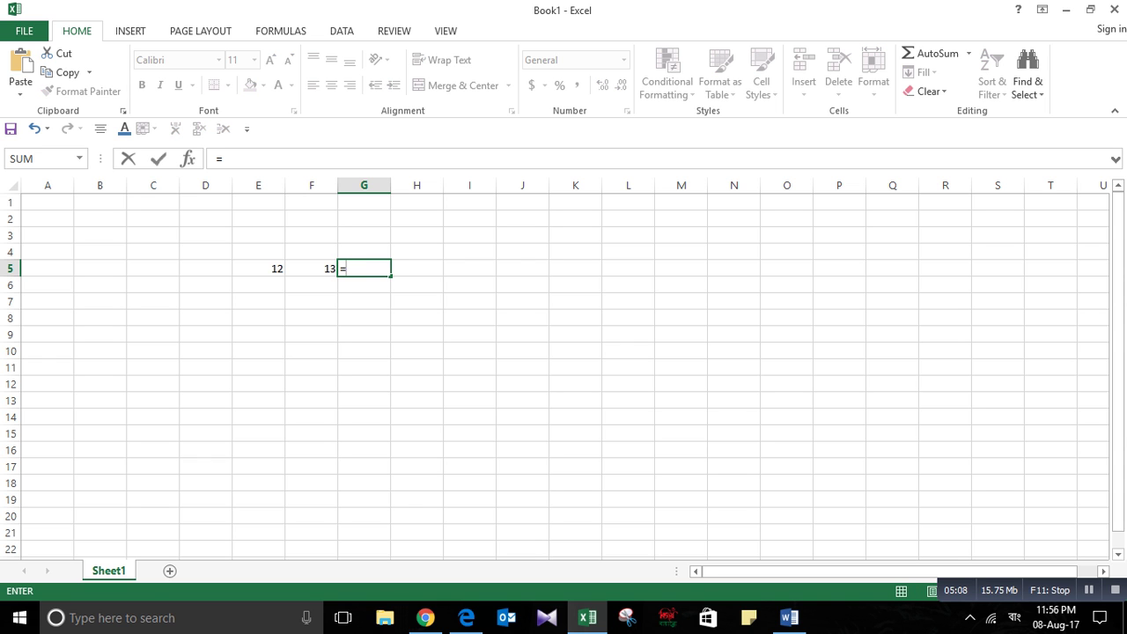
left_click(258, 269)
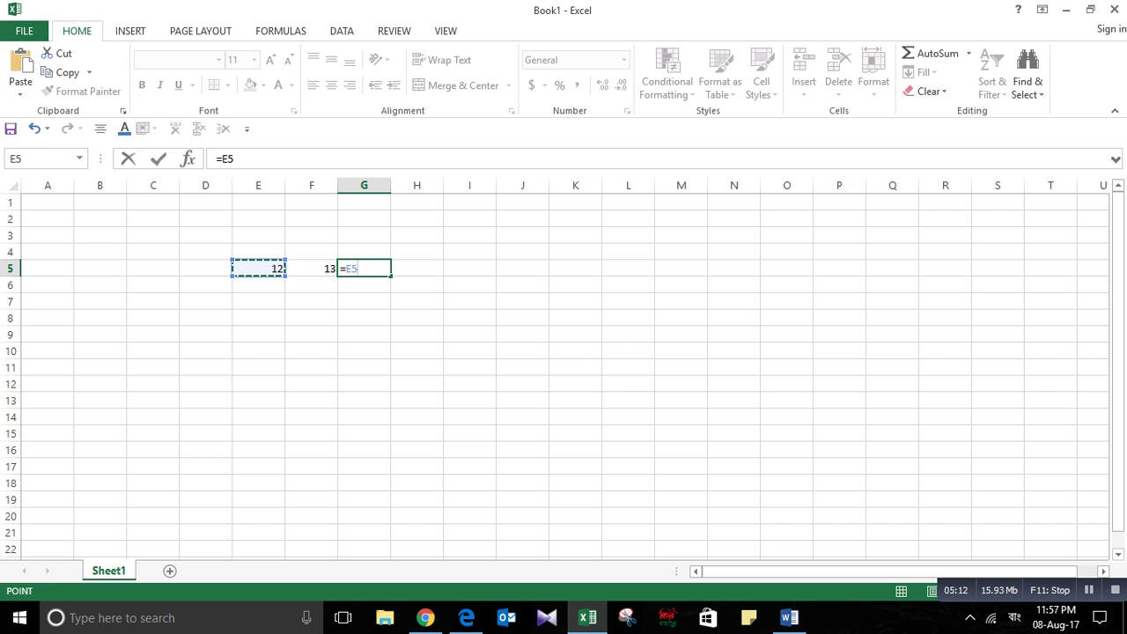
type("+")
left_click(312, 269)
mouse_move(789, 617)
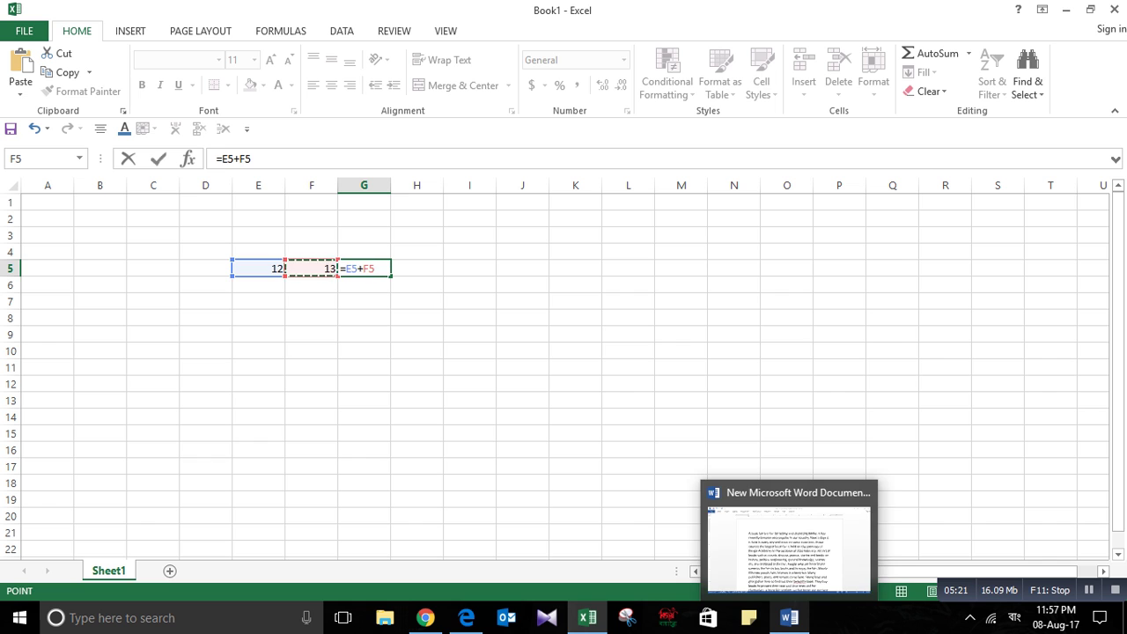
key("Return")
left_click(363, 269)
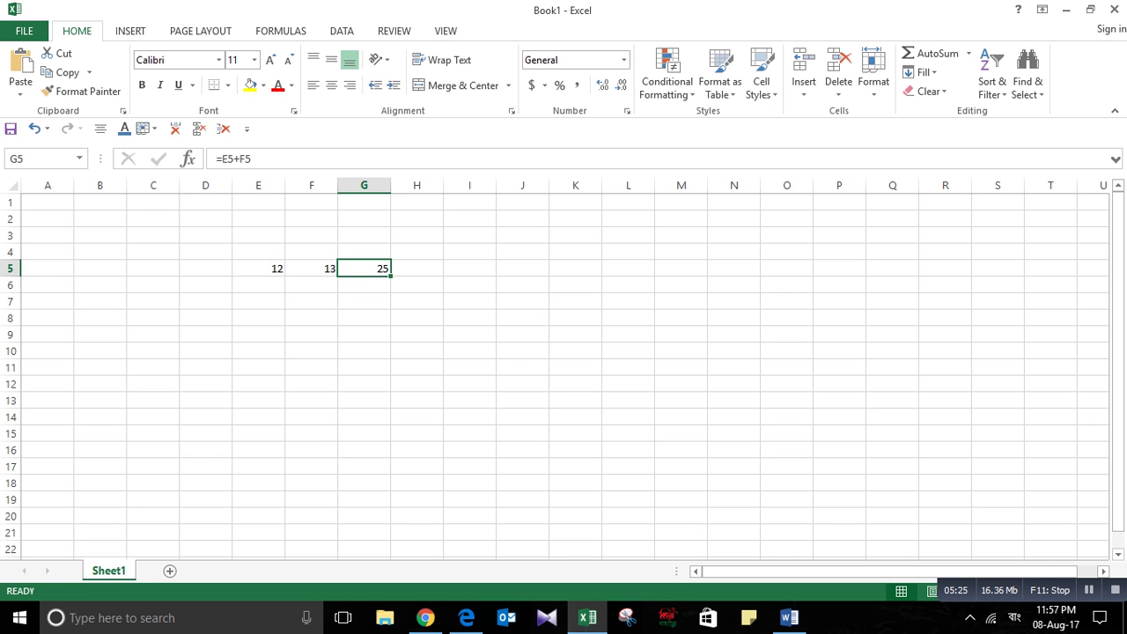
left_click(258, 269)
left_click(312, 269)
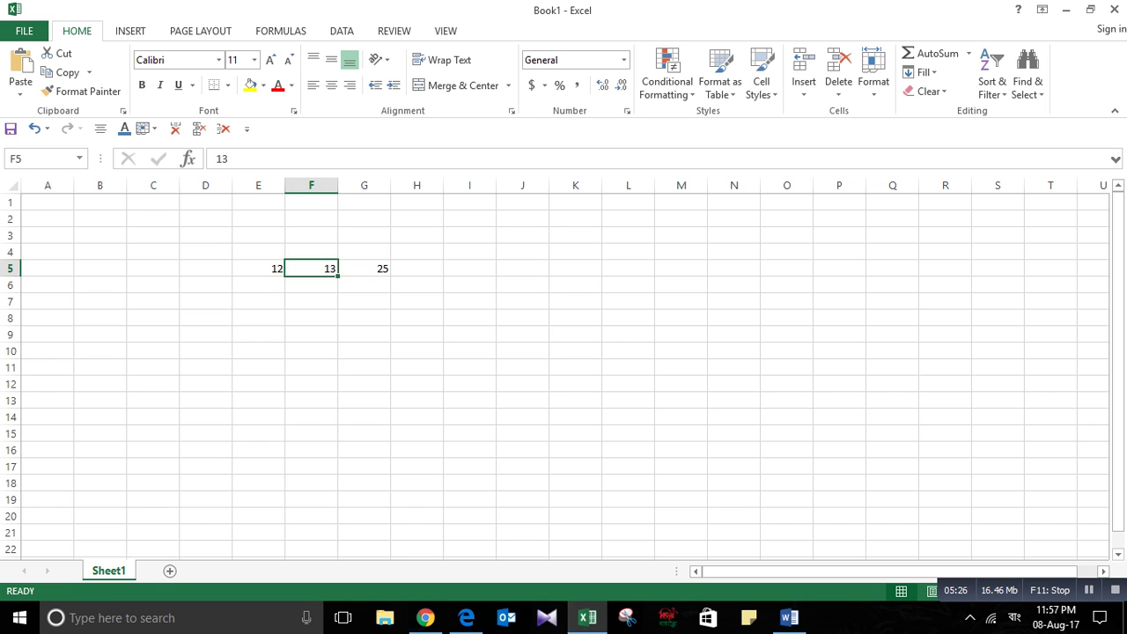
Step: Replace the addition formula in cell G5 with =E5-F5
left_click(364, 268)
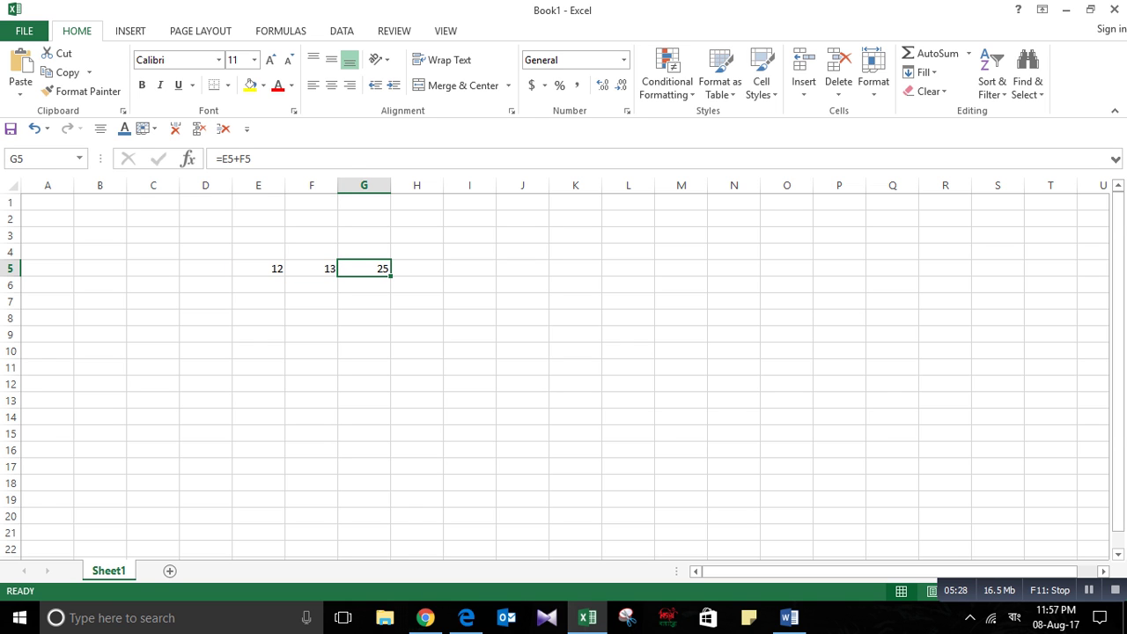
key("Delete")
type("=")
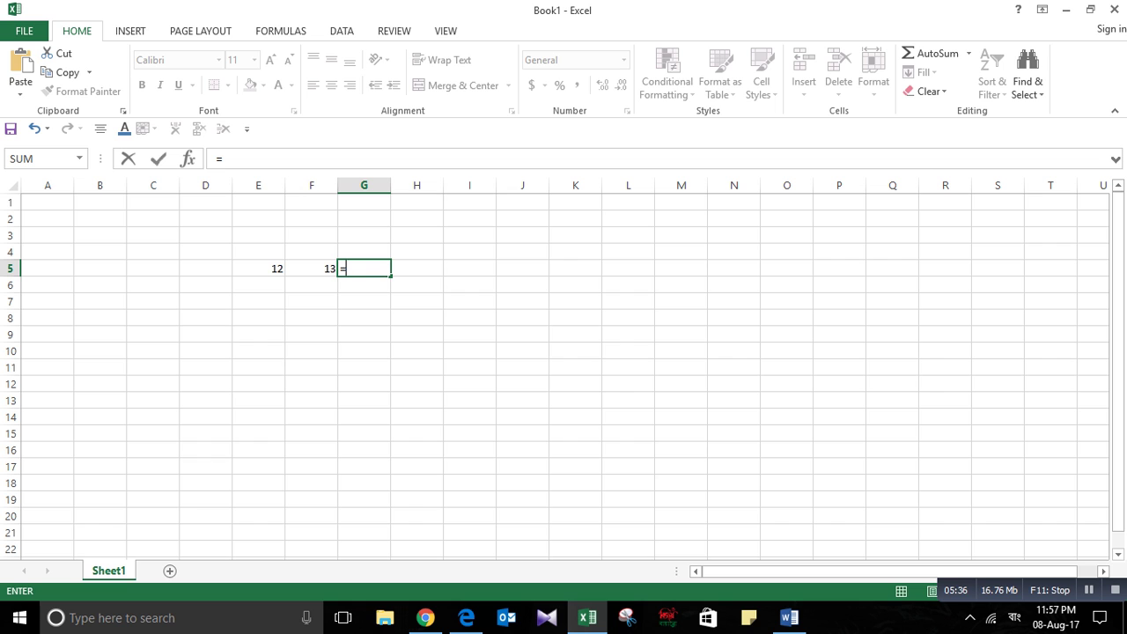
left_click(258, 268)
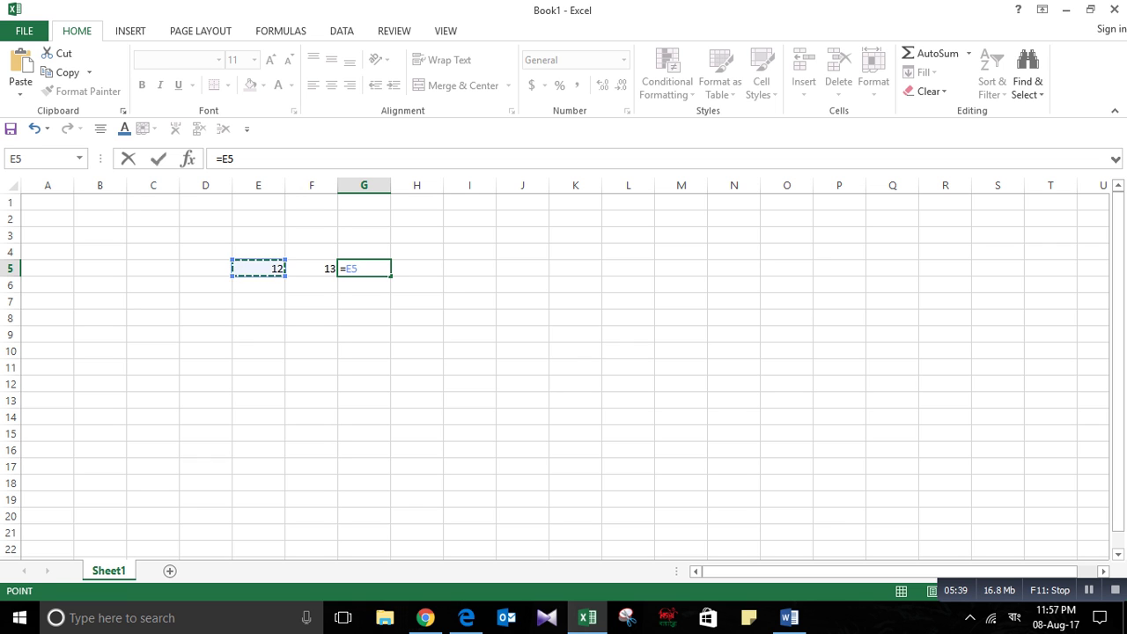
type("-")
left_click(311, 268)
key("Return")
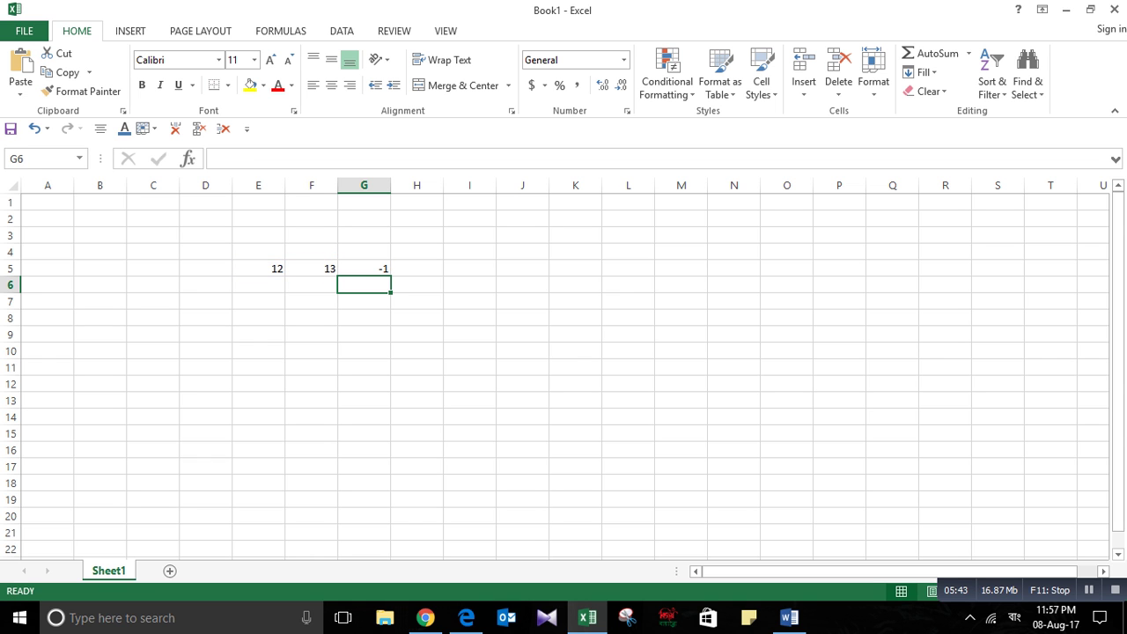
Step: Replace the subtraction formula in cell G5 with =E5/F5
left_click(364, 267)
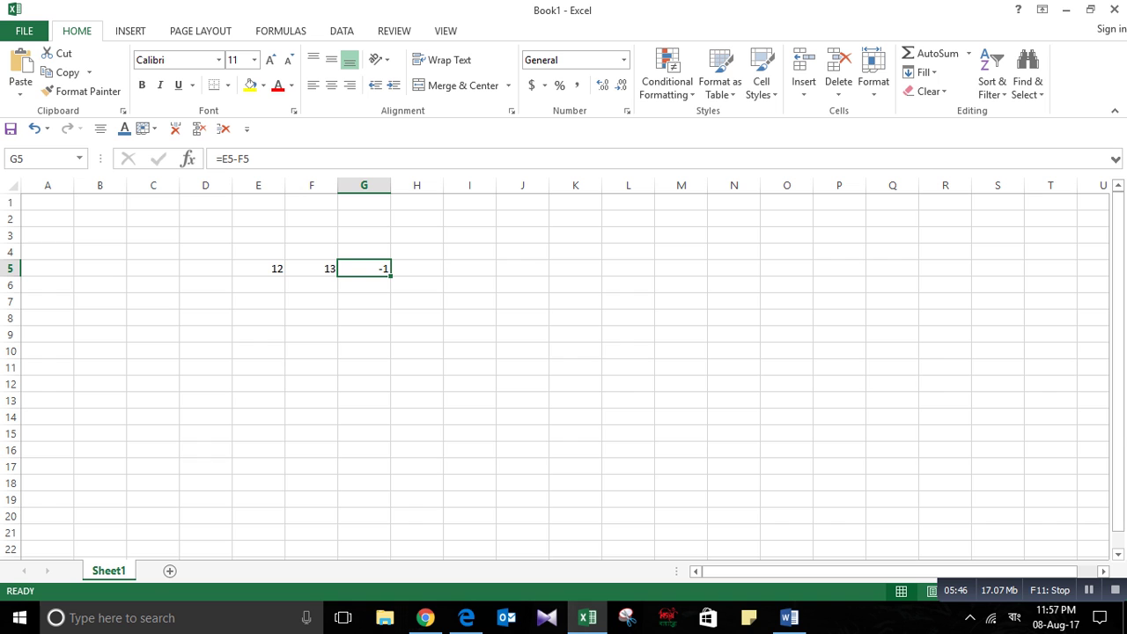
key("Delete")
type("=")
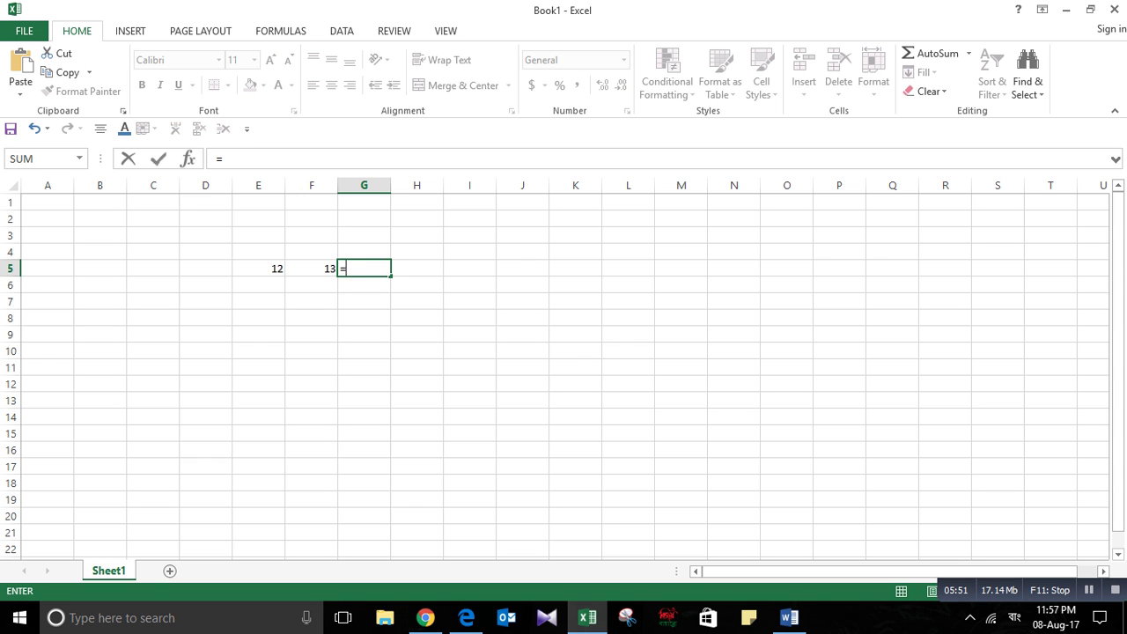
left_click(258, 268)
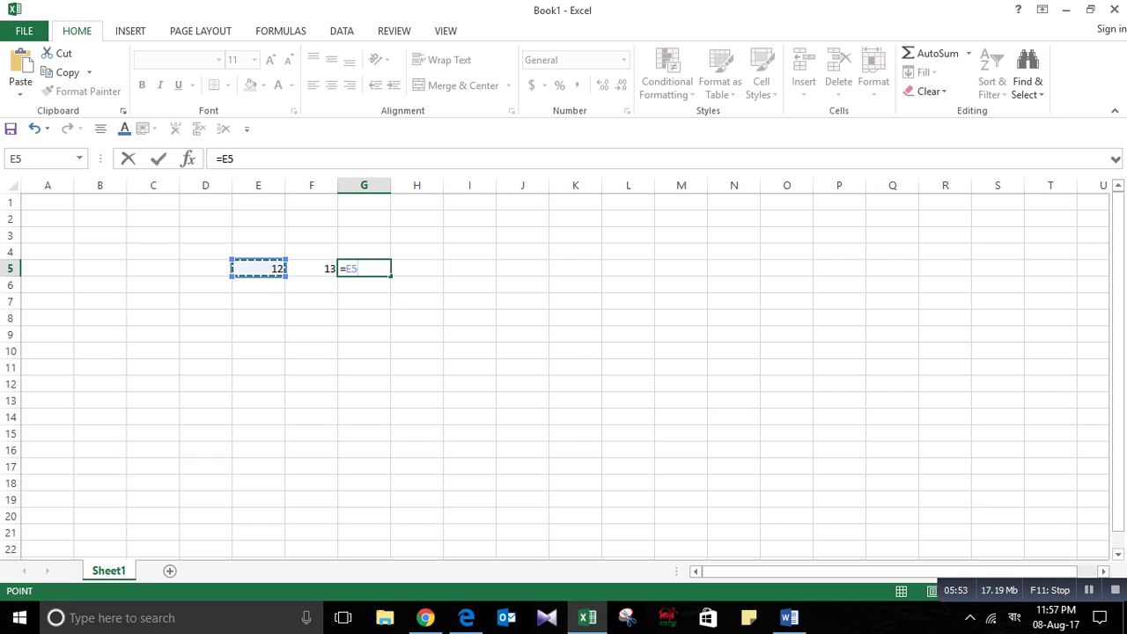
type("/F5")
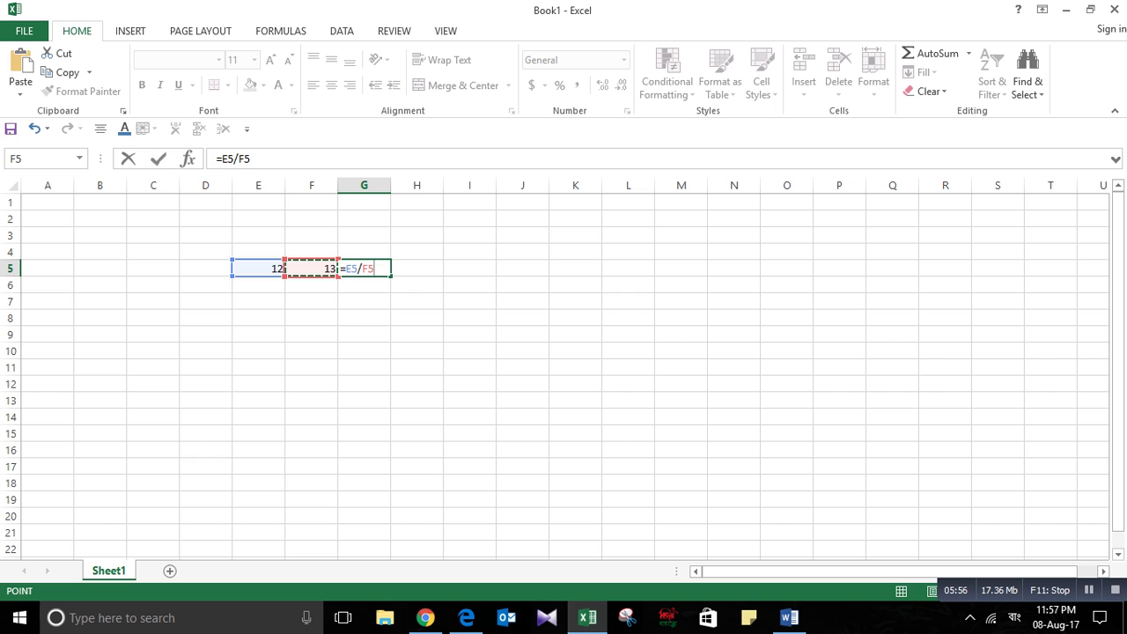
key("Return")
Step: Replace the division formula in cell G5 with =E5*F5 and delete it
left_click(364, 267)
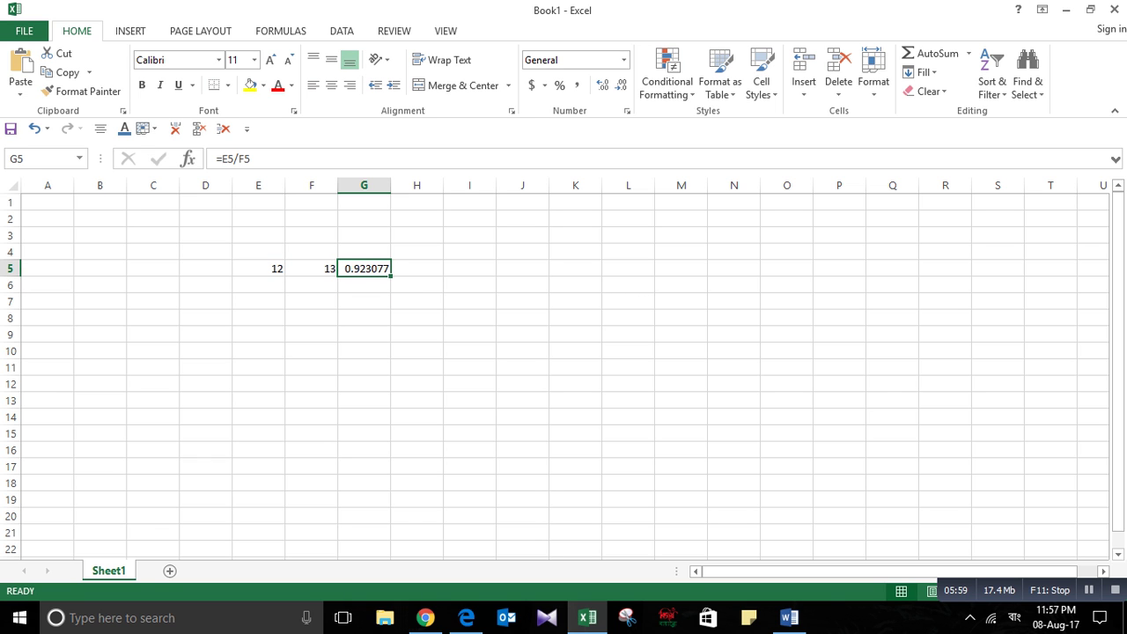
key("Delete")
type("=")
key("Left")
key("Left")
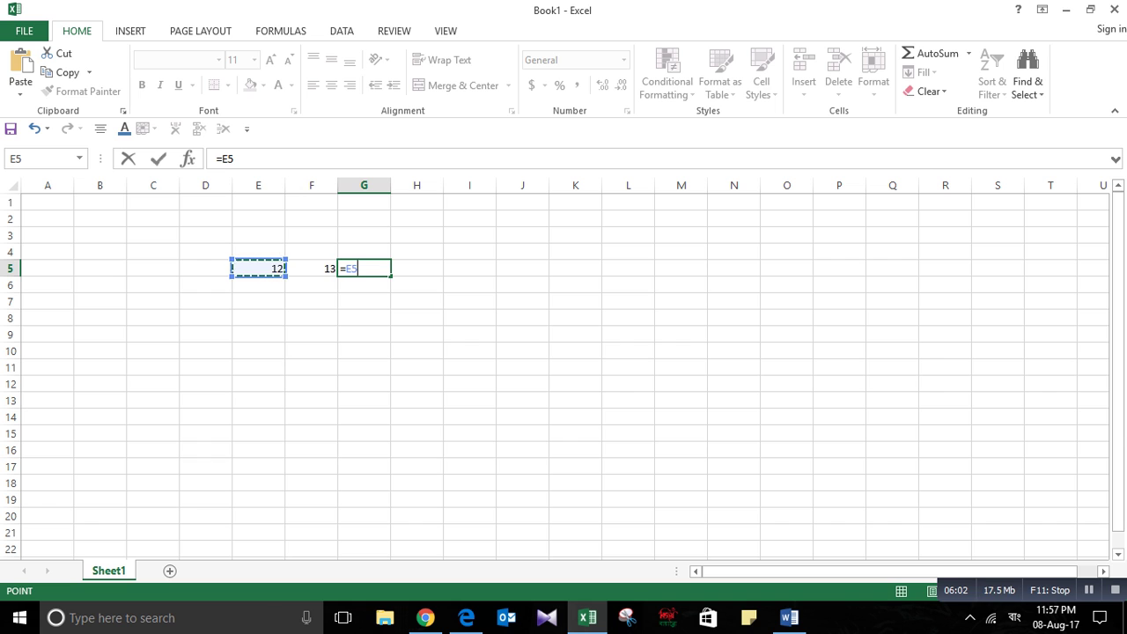
type("*")
key("Left")
key("Return")
key("Up")
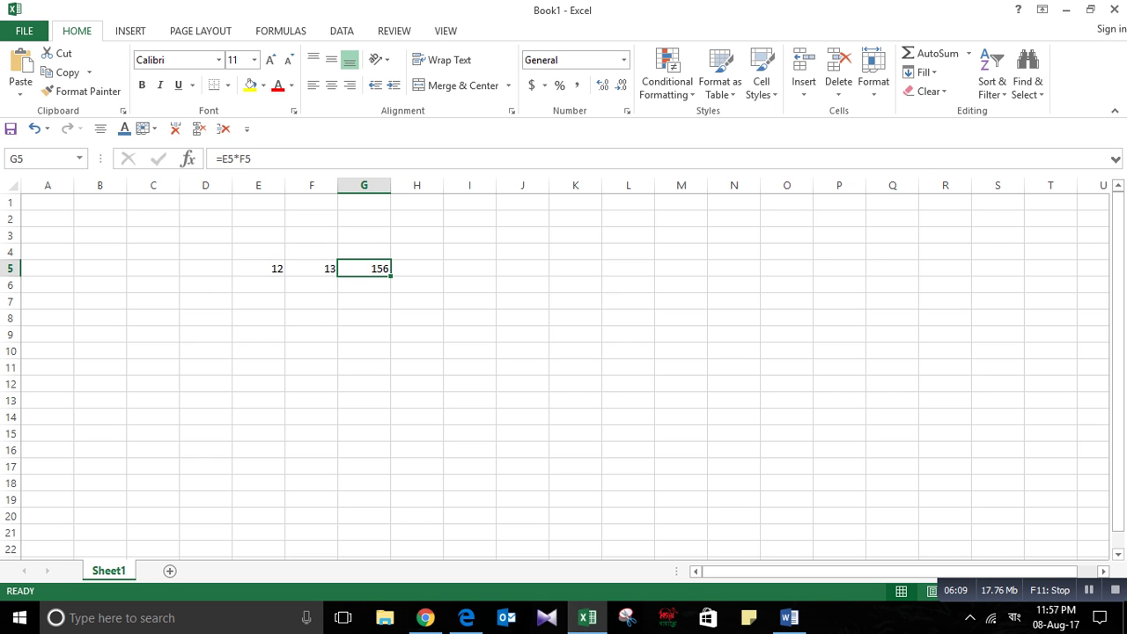
key("Delete")
Step: Enter a formula in cell F12 that divides E5 by F5, and delete it
key("Down")
key("Up")
key("Right")
key("Right")
key("Down")
key("Down")
key("Down")
key("Down")
key("Down")
key("Down")
key("Down")
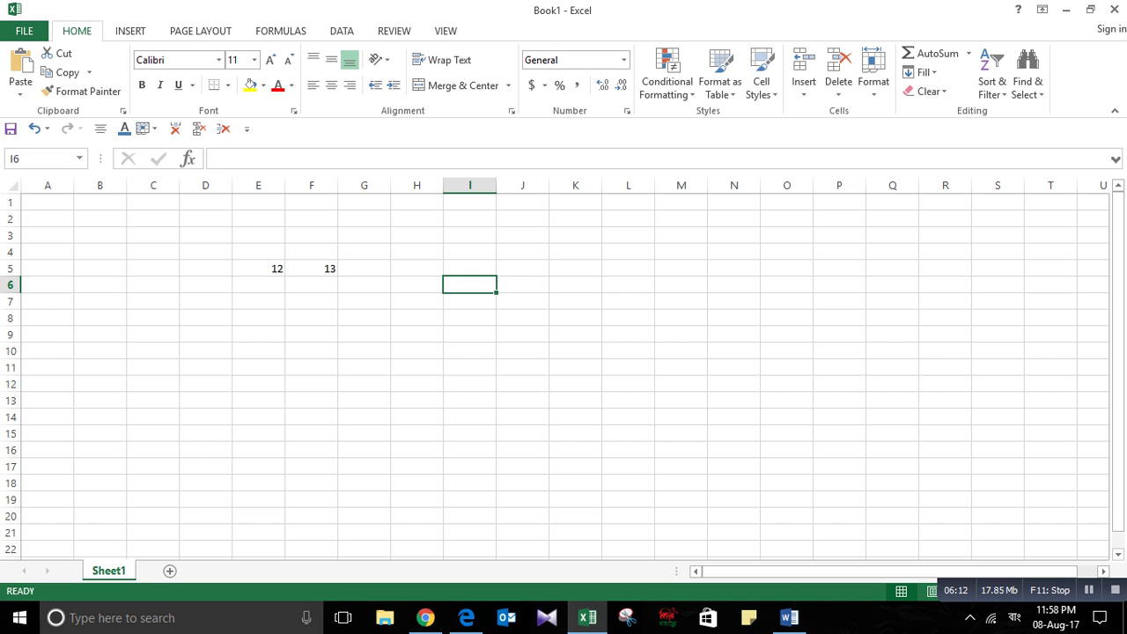
key("Left")
key("Left")
key("Left")
key("Left")
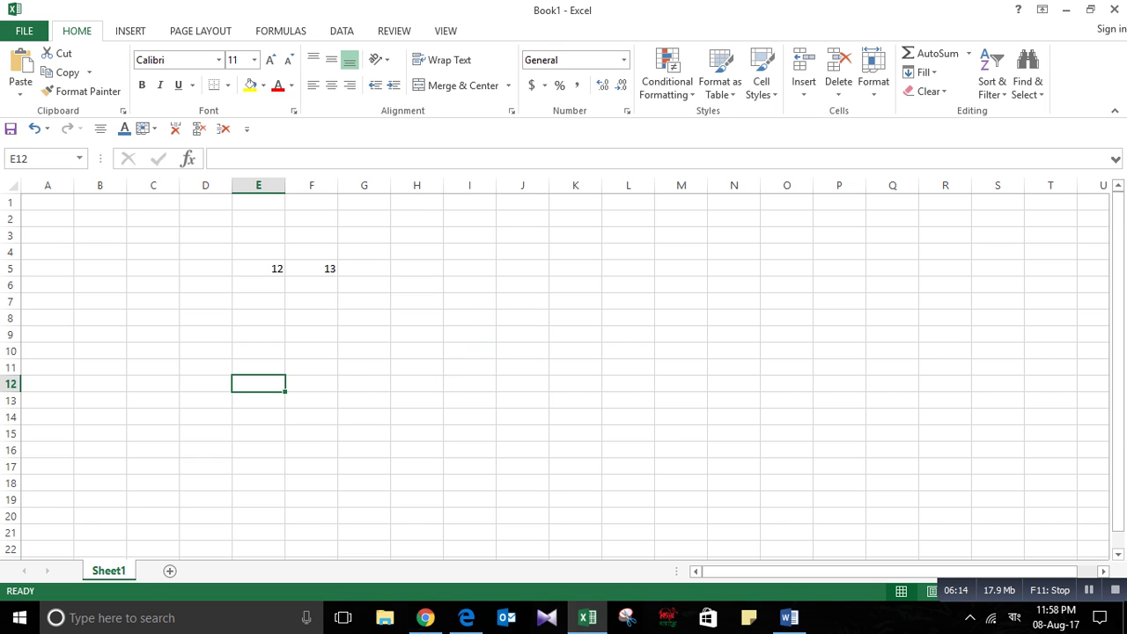
key("Right")
type("=")
key("Up")
key("Up")
key("Up")
key("Up")
key("Up")
key("Up")
key("Up")
key("Left")
type("/")
key("Up")
key("Up")
key("Up")
key("Up")
key("Up")
key("Up")
key("Up")
key("Return")
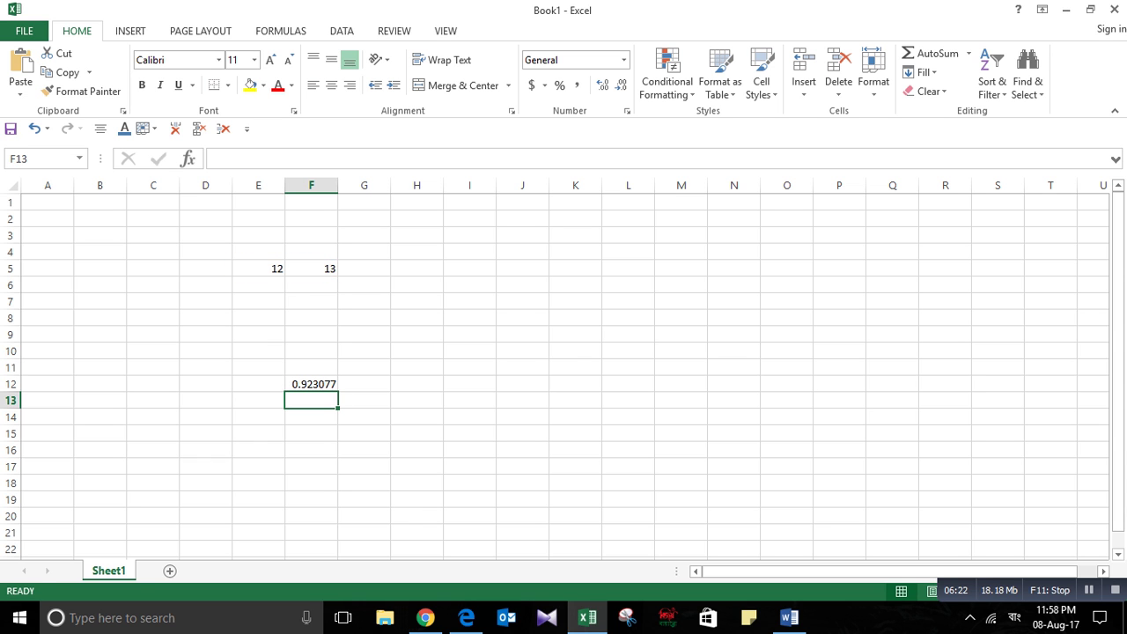
key("Up")
key("Delete")
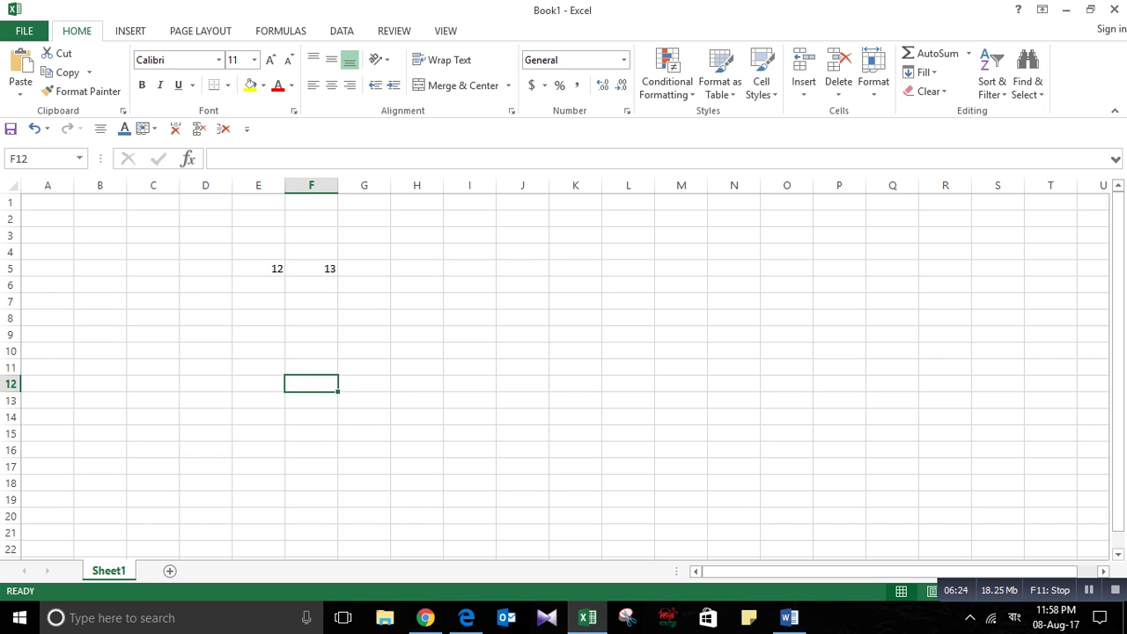
Step: Move the active cell along row 12 and back, and from column A up to cell A3
key("Right")
key("Right")
key("Right")
key("Right")
key("Right")
key("Right")
key("Right")
key("Right")
key("Right")
key("Right")
key("Right")
key("Right")
key("Left")
key("Left")
key("Left")
key("Left")
key("Left")
key("Left")
key("Left")
key("Left")
key("Left")
key("Left")
key("Left")
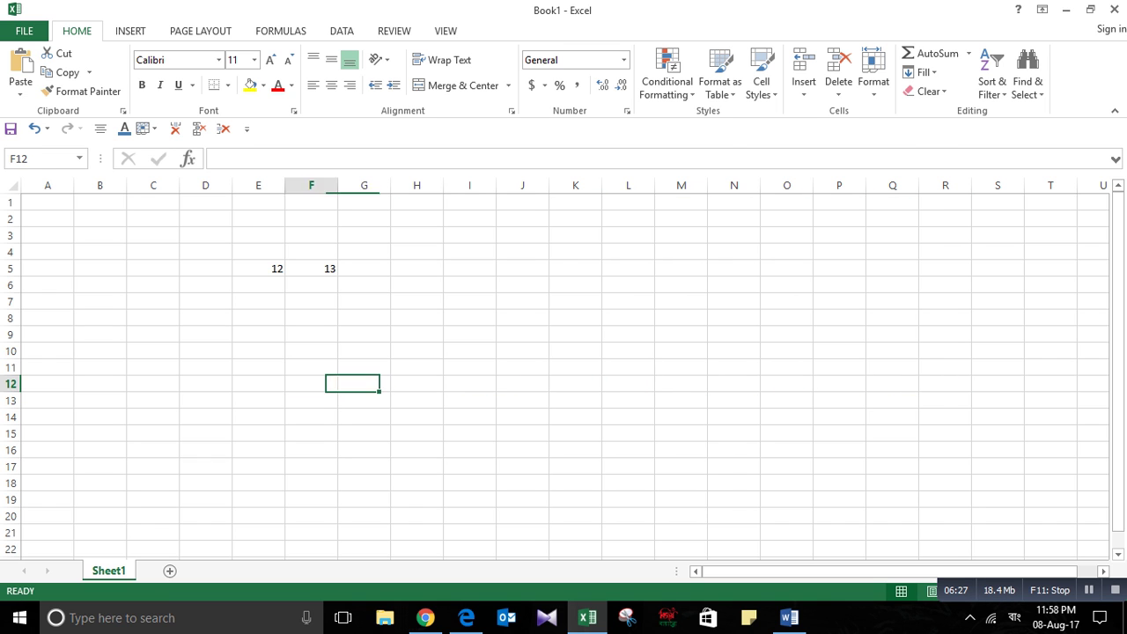
key("Home")
key("Up")
key("Up")
key("Up")
key("Up")
key("Up")
key("Up")
key("Up")
key("Up")
key("Up")
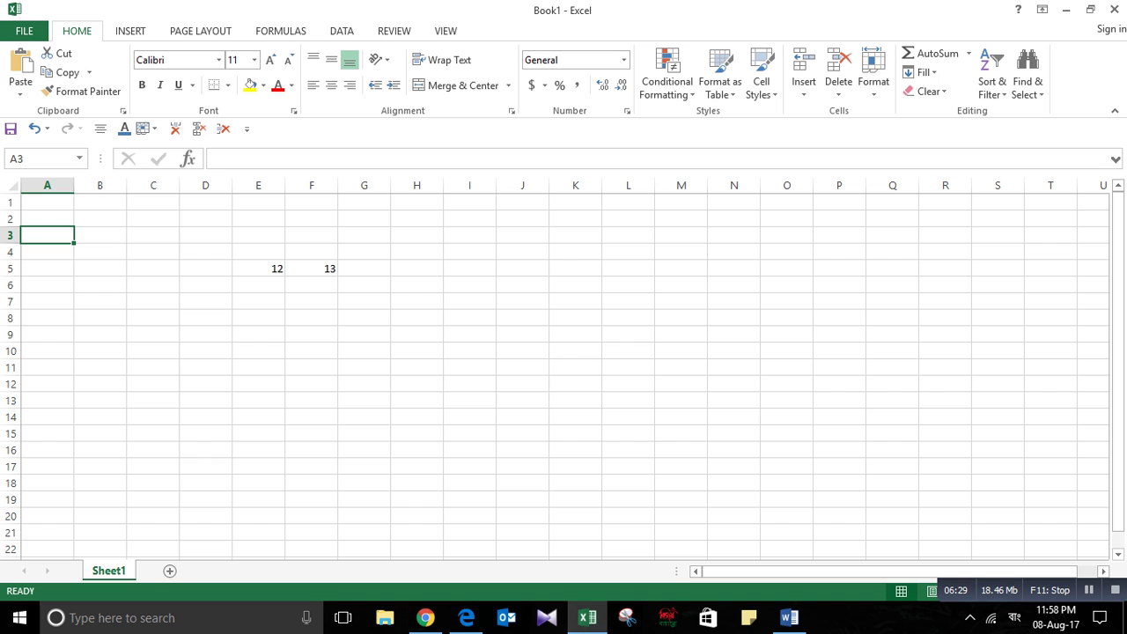
Step: Review the entries in E5 and F5 by selecting them in turn, and end with cell G5 selected
left_click(417, 334)
left_click(258, 269)
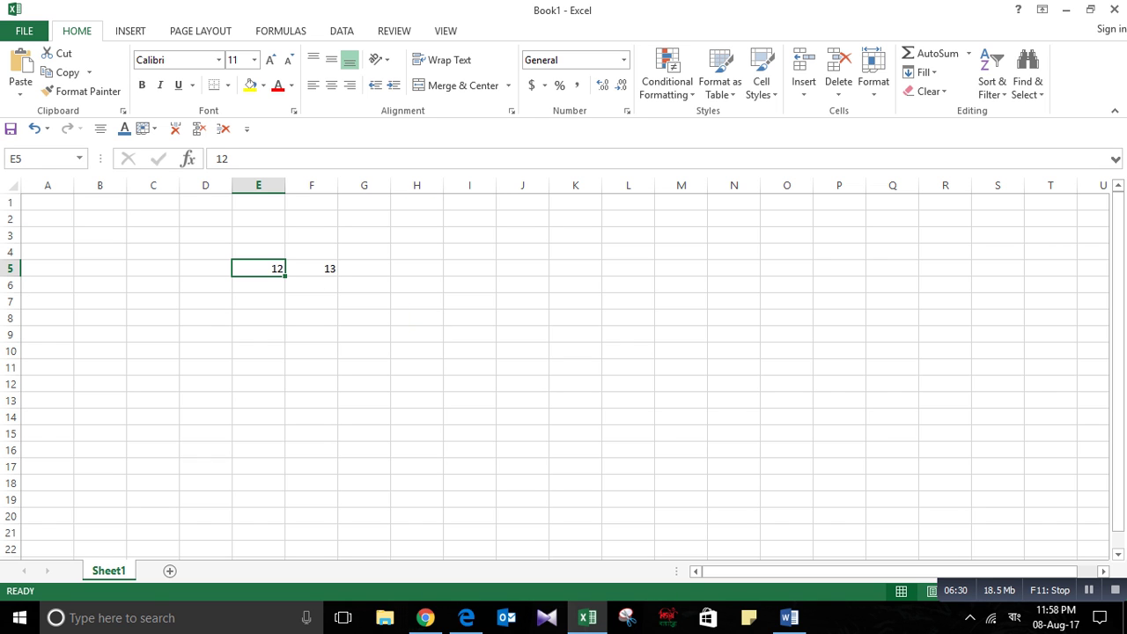
left_click(311, 269)
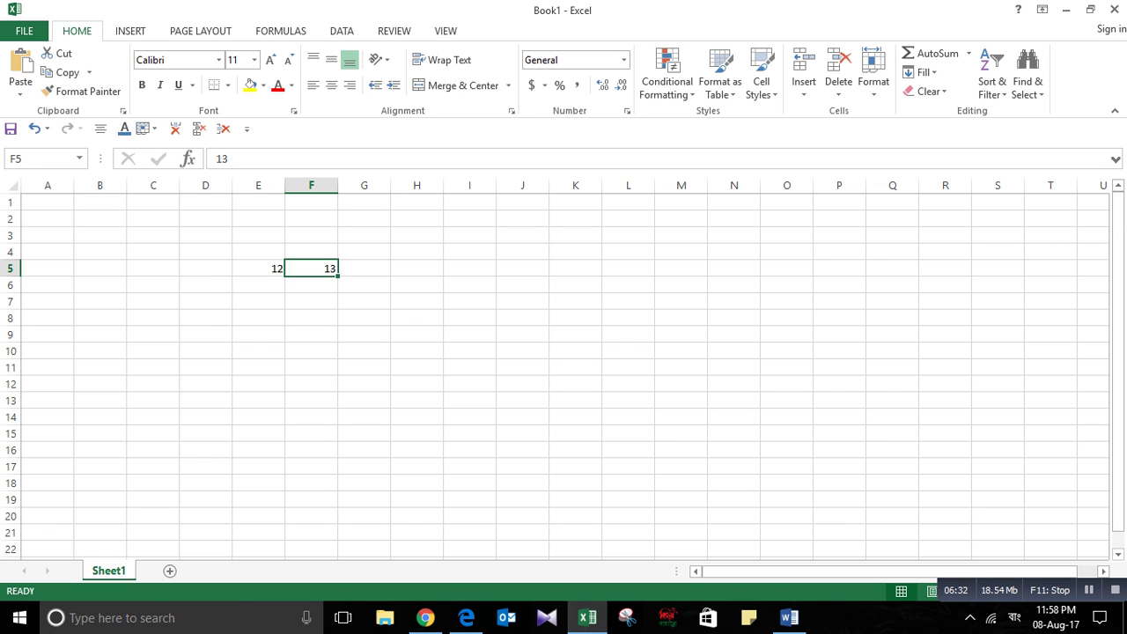
left_click(258, 269)
left_click(311, 268)
left_click(258, 269)
left_click(311, 269)
left_click_drag(311, 284, 311, 303)
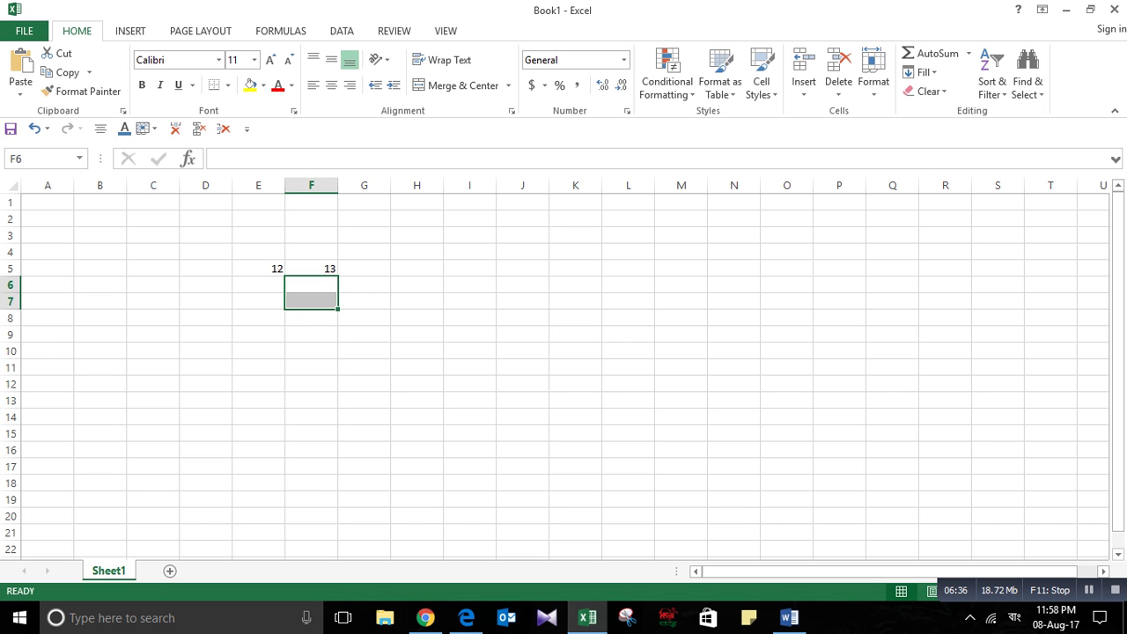
left_click_drag(364, 384, 363, 368)
left_click(311, 335)
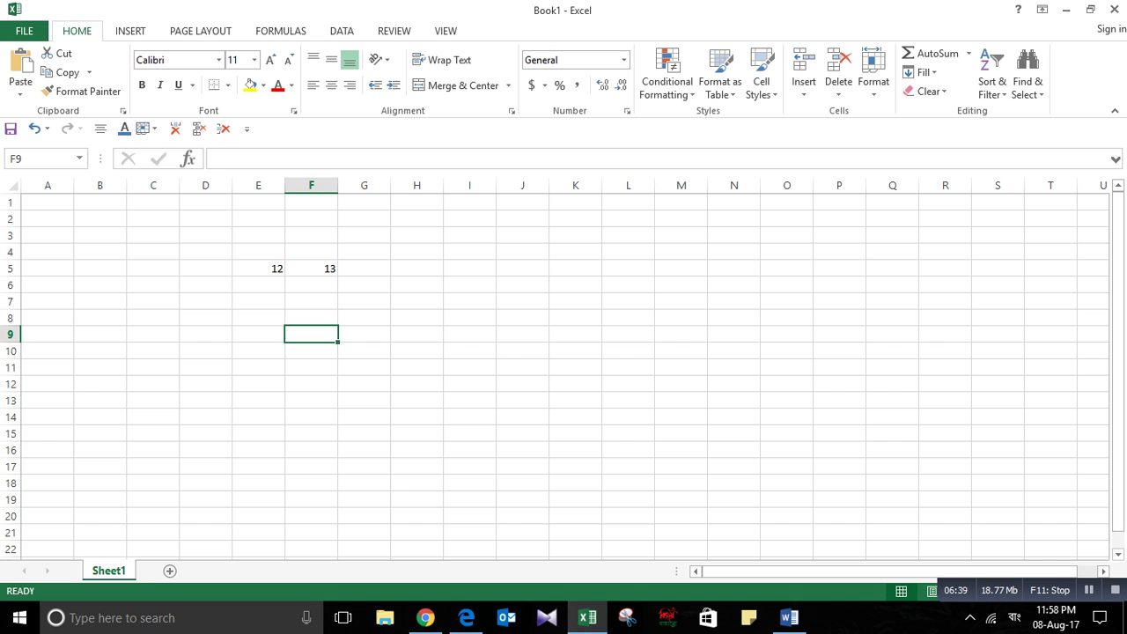
left_click(416, 286)
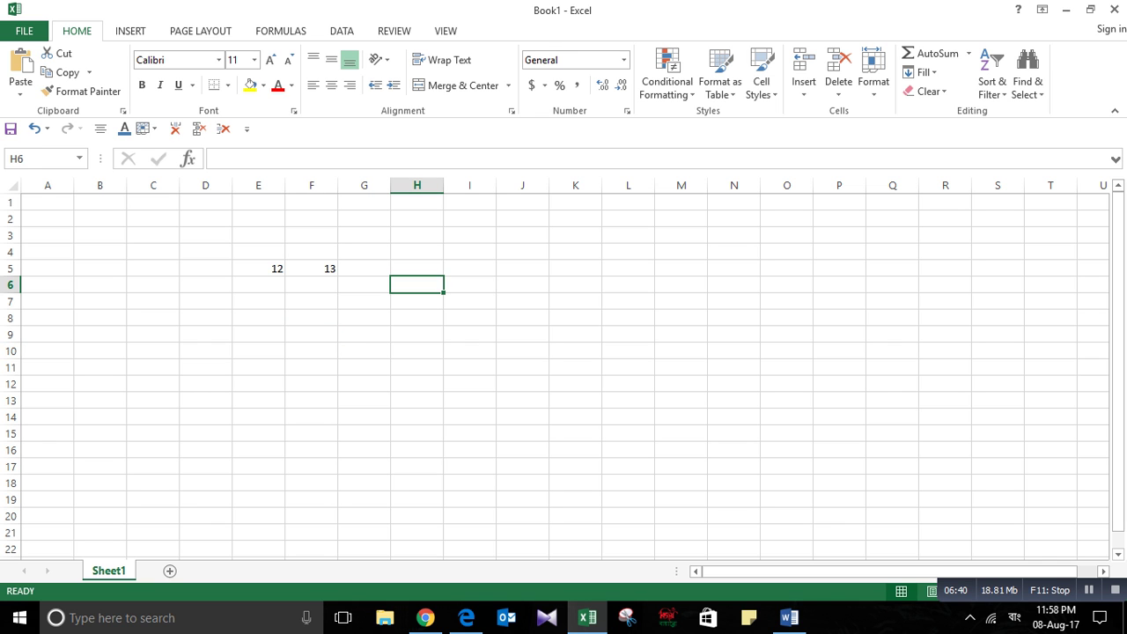
left_click(417, 384)
left_click(364, 268)
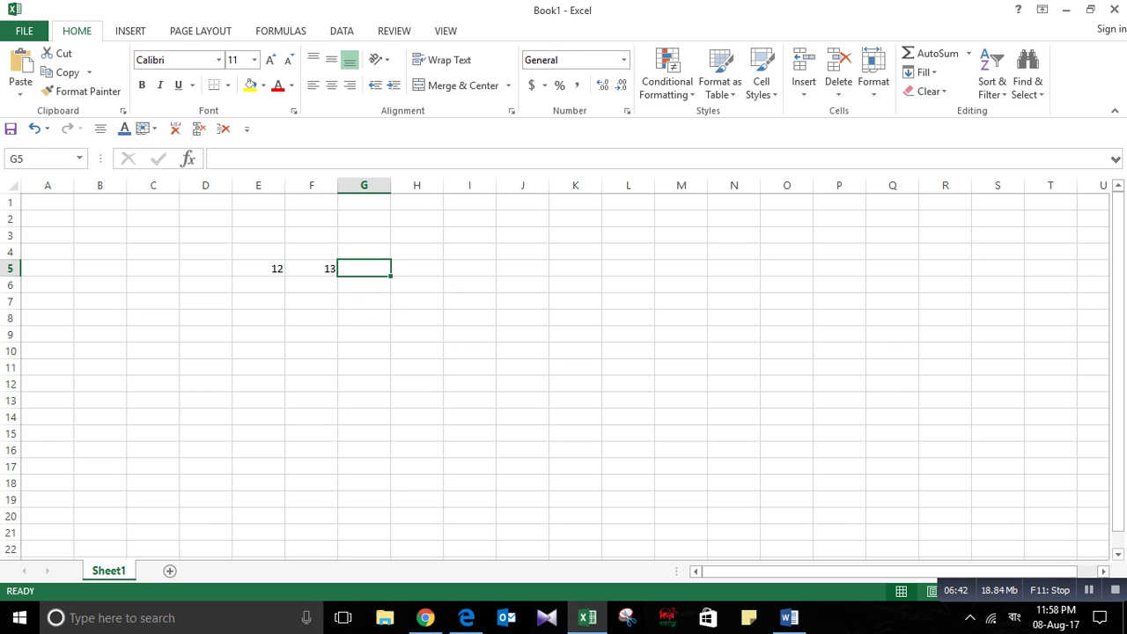
Step: Enter the formula =E5+F5 in cell G5, and delete it
type("=")
key("Left")
key("Left")
type("+")
key("Left")
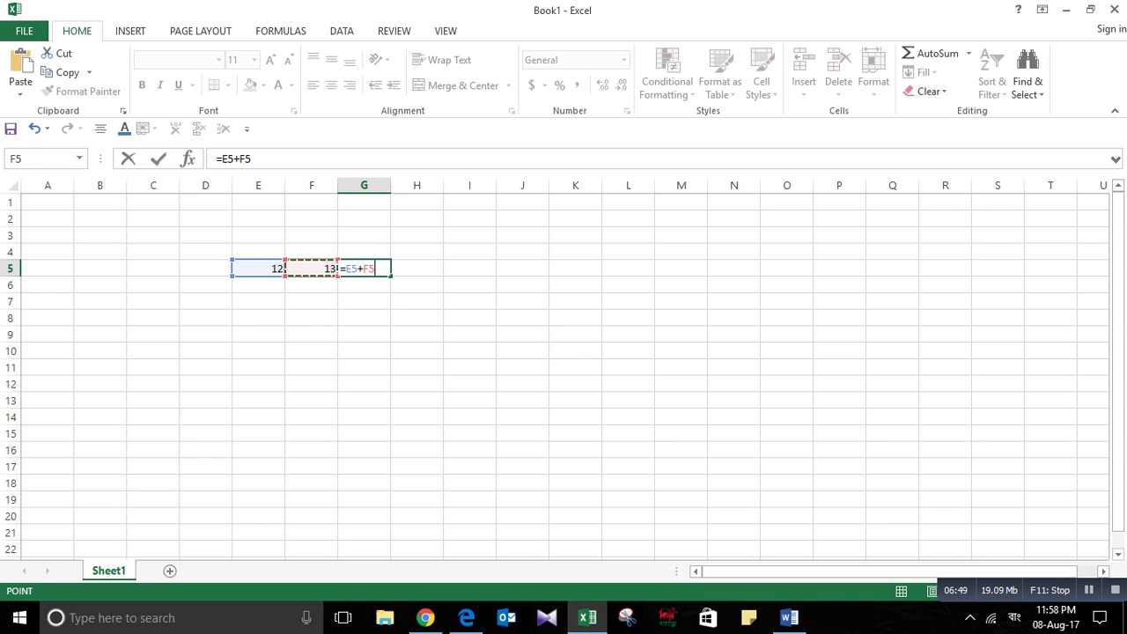
key("Return")
left_click(364, 268)
key("Delete")
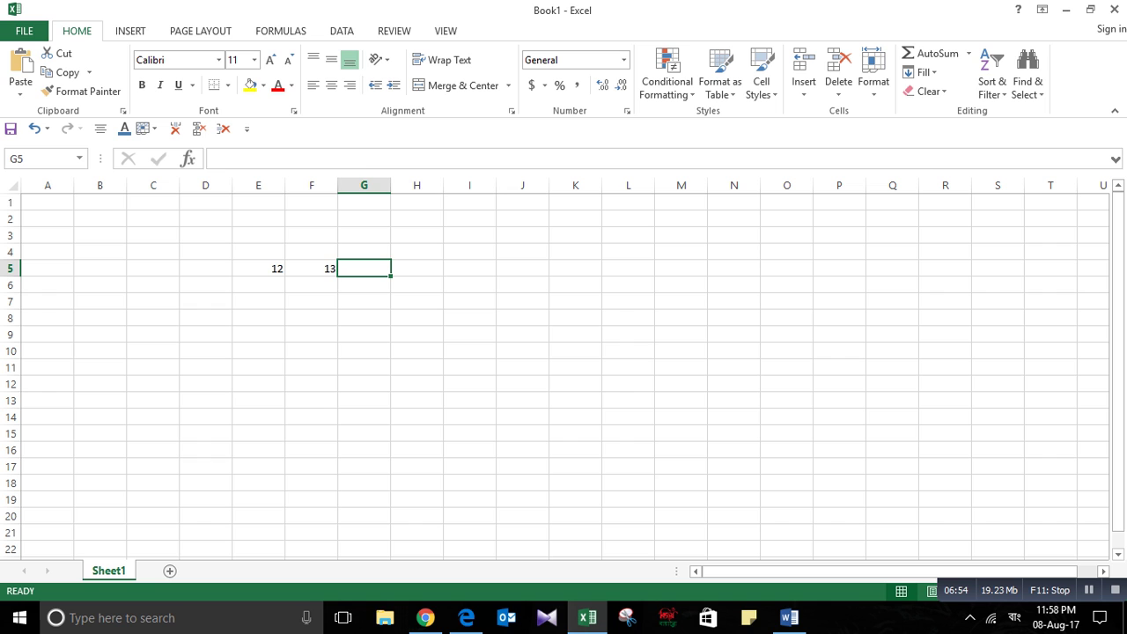
Step: Enter the text alt+ in cell G4, above the result cell
key("Right")
key("Left")
key("Up")
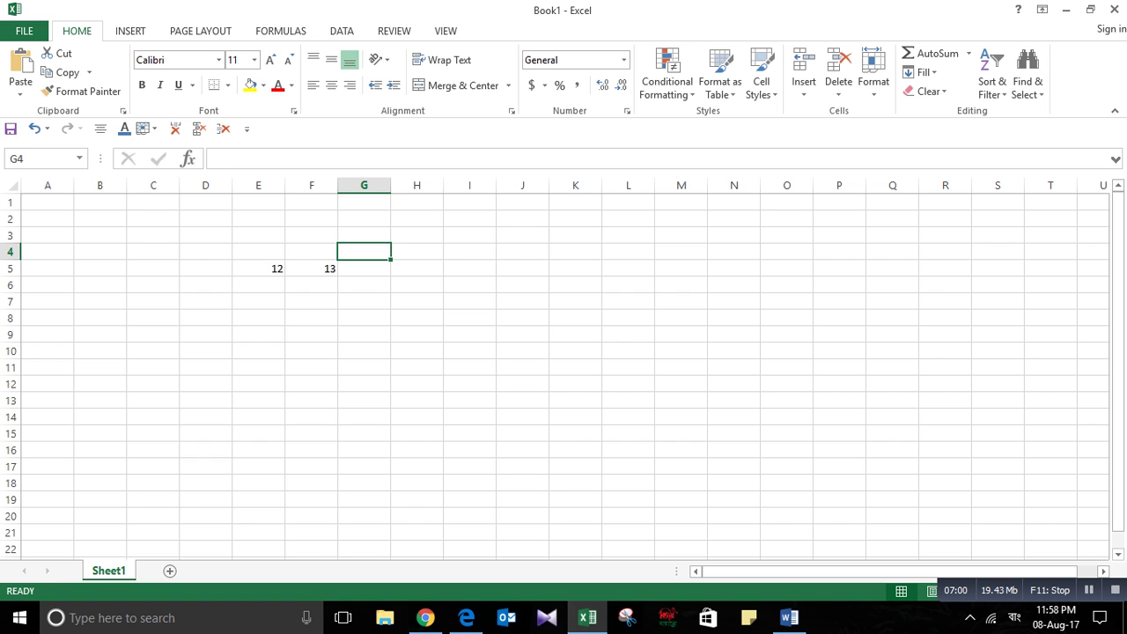
type("al")
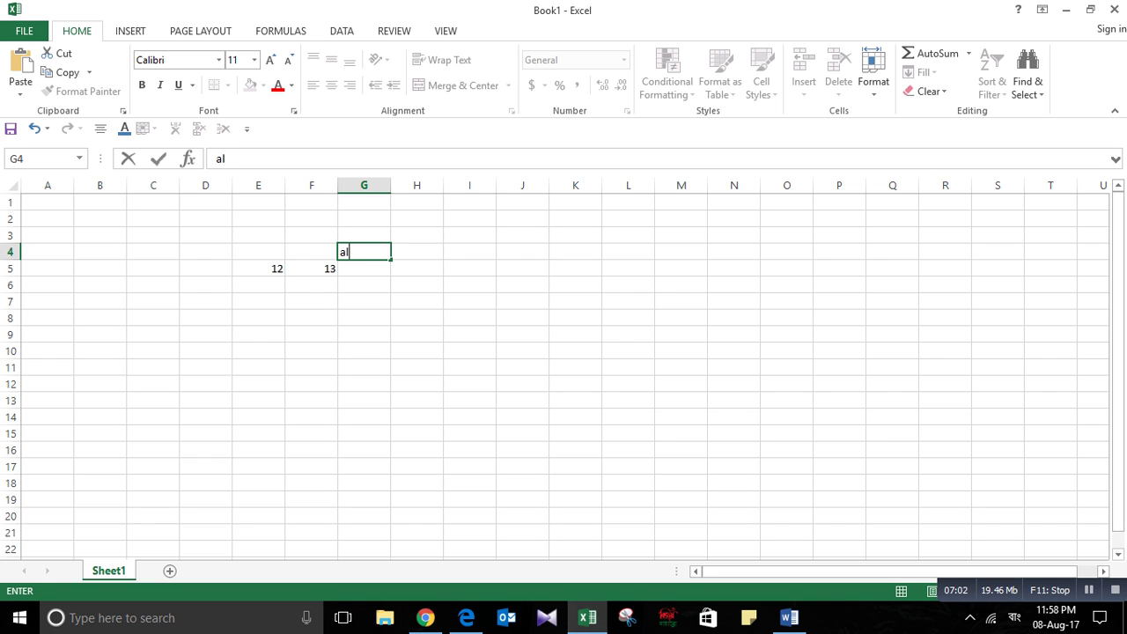
type("t+")
key("Return")
Step: Add up E5:F5 in cell G5 with AutoSum
key("Up")
key("Down")
key("Up")
key("Down")
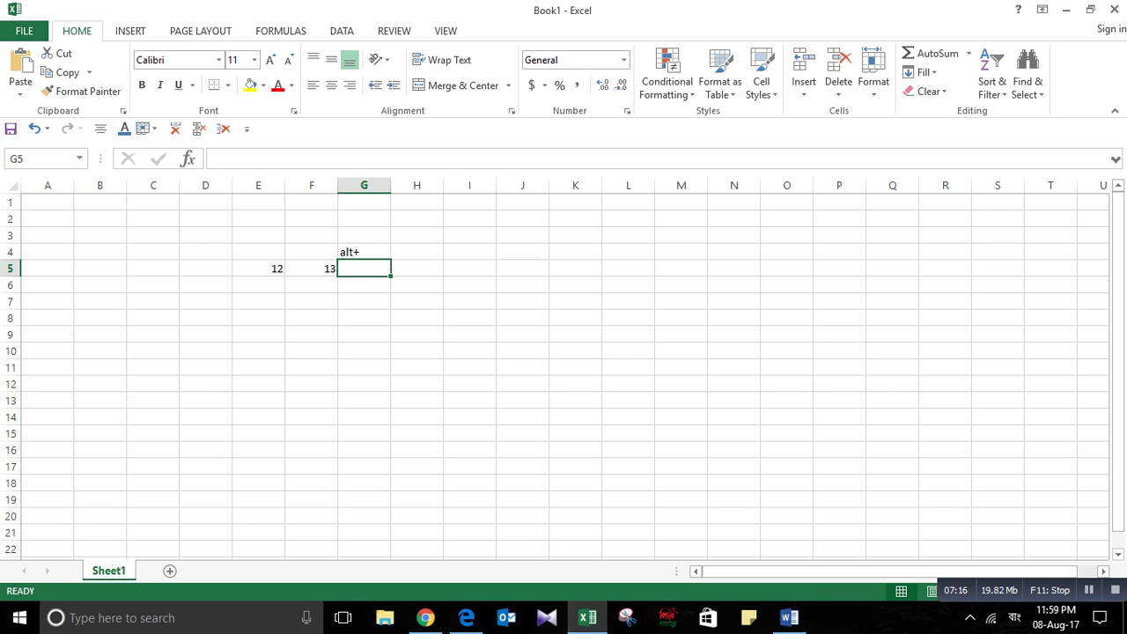
key("alt+equal")
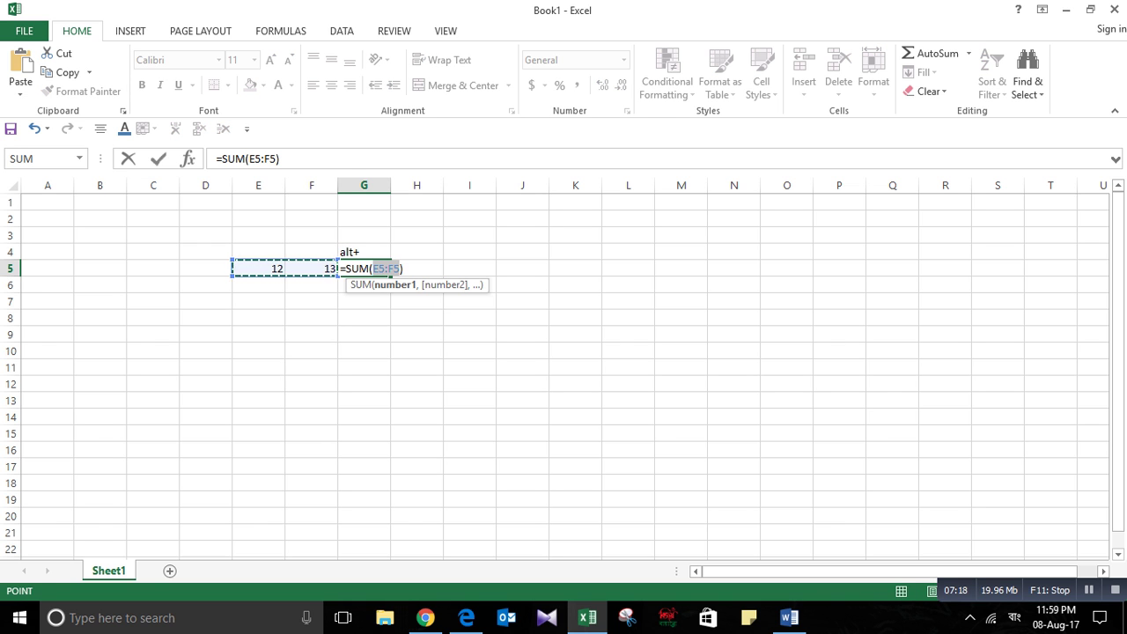
key("Return")
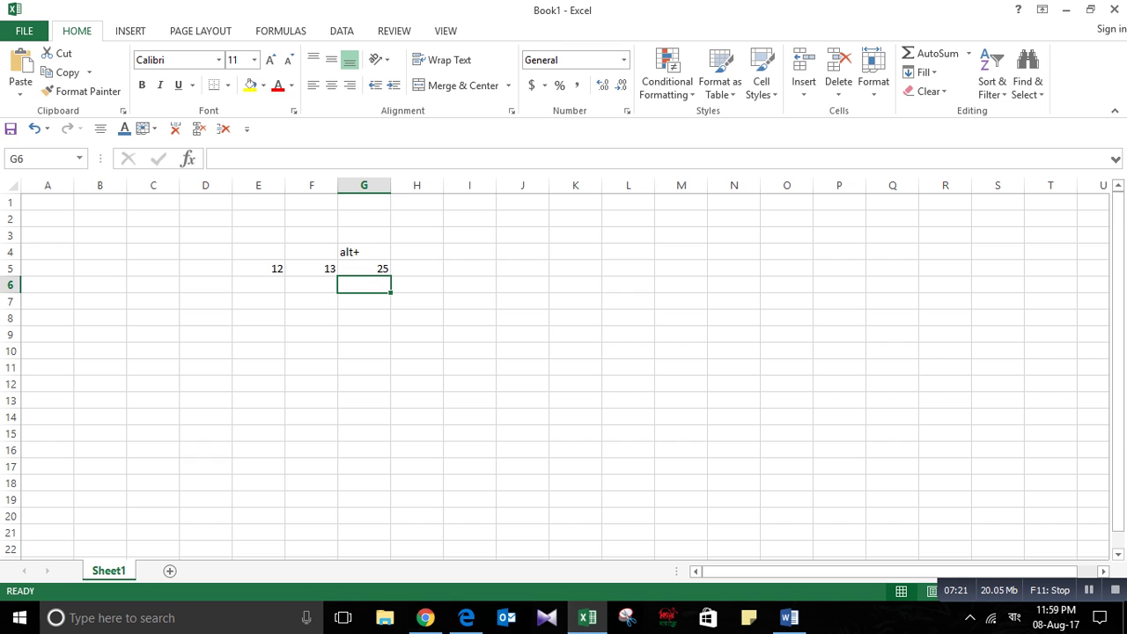
Step: Replace the SUM formula in cell G5 with =E5+F5, built from references to the two number cells
left_click(364, 268)
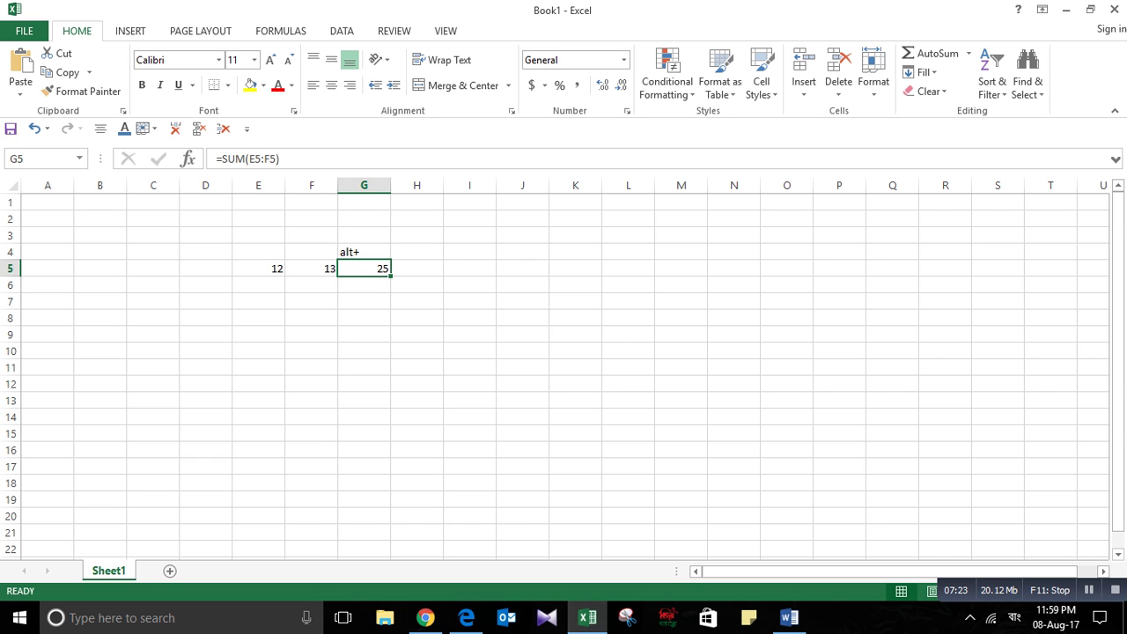
type("=")
key("Left")
key("Left")
type("+")
key("Left")
key("Return")
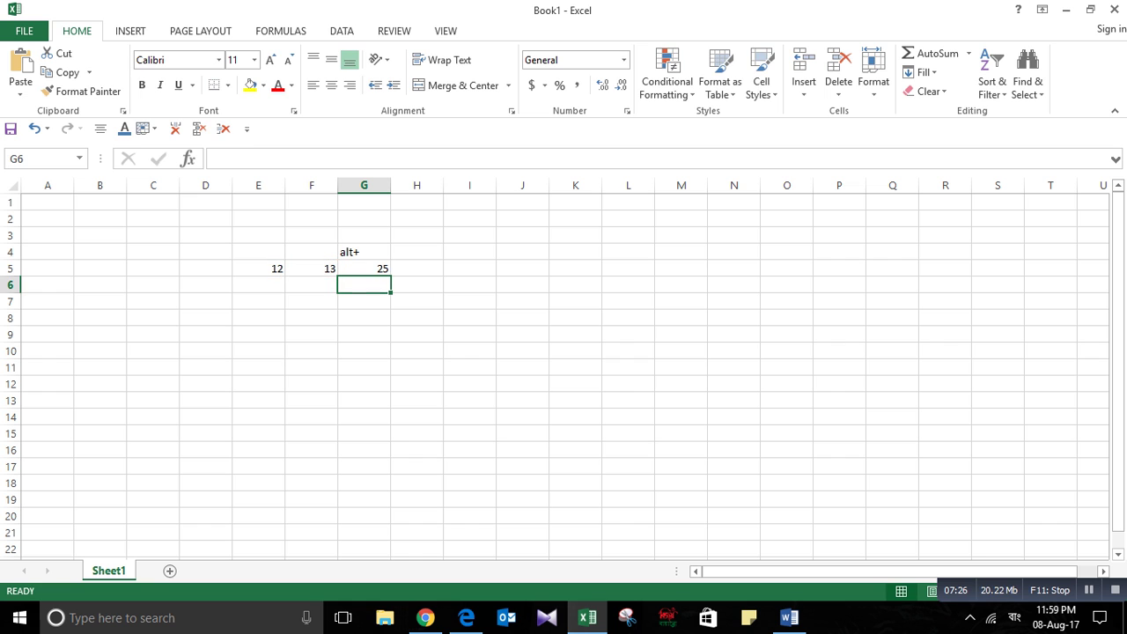
Step: Replace the addition formula in cell G5 with the AutoSum =SUM(E5:F5), and apply AutoSum once more in the same cell
left_click(364, 267)
key("alt+equal")
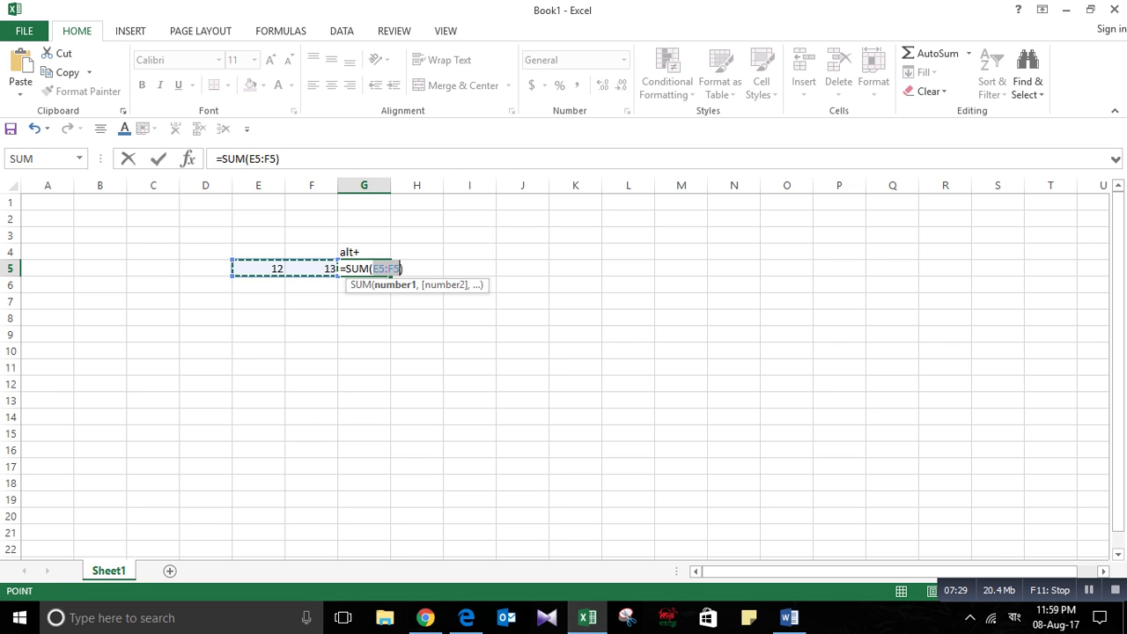
key("Return")
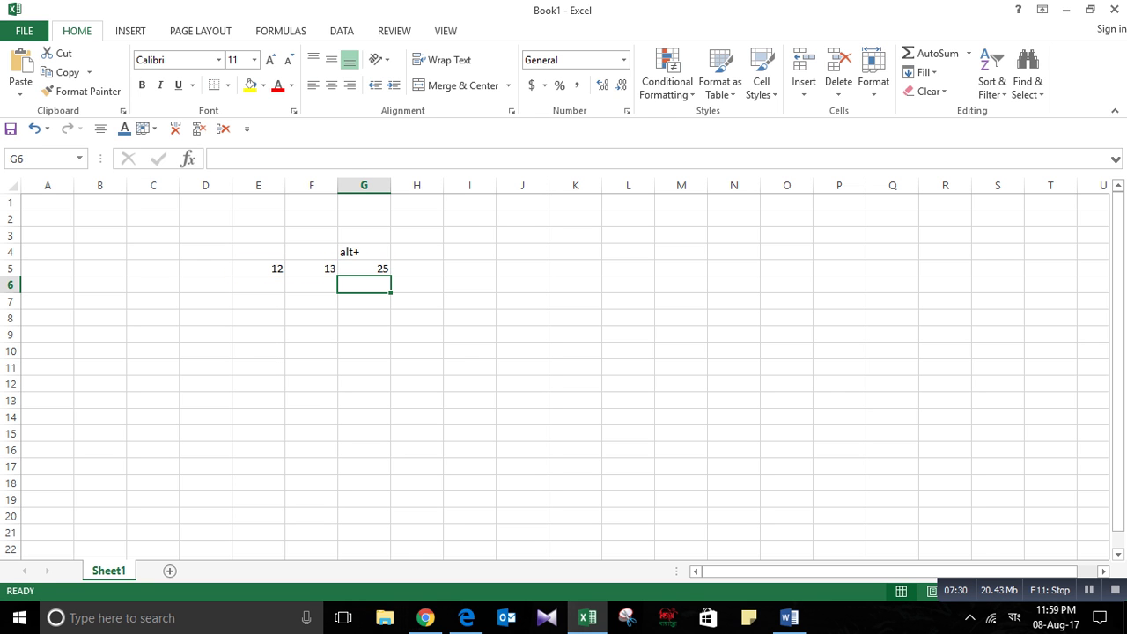
left_click(364, 267)
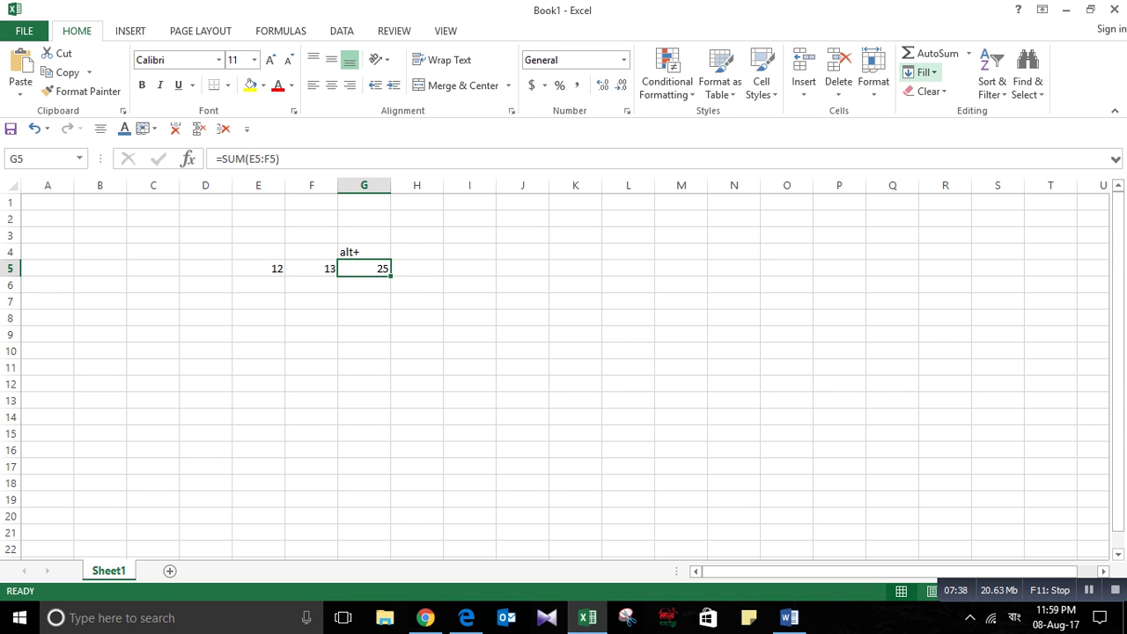
left_click(932, 53)
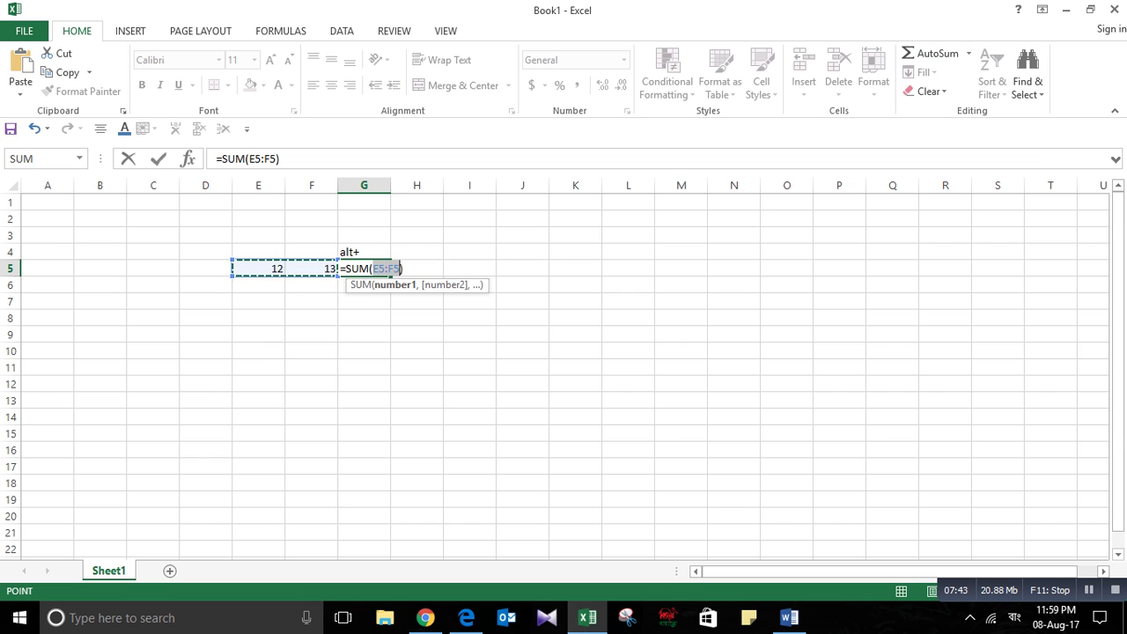
key("ctrl+Return")
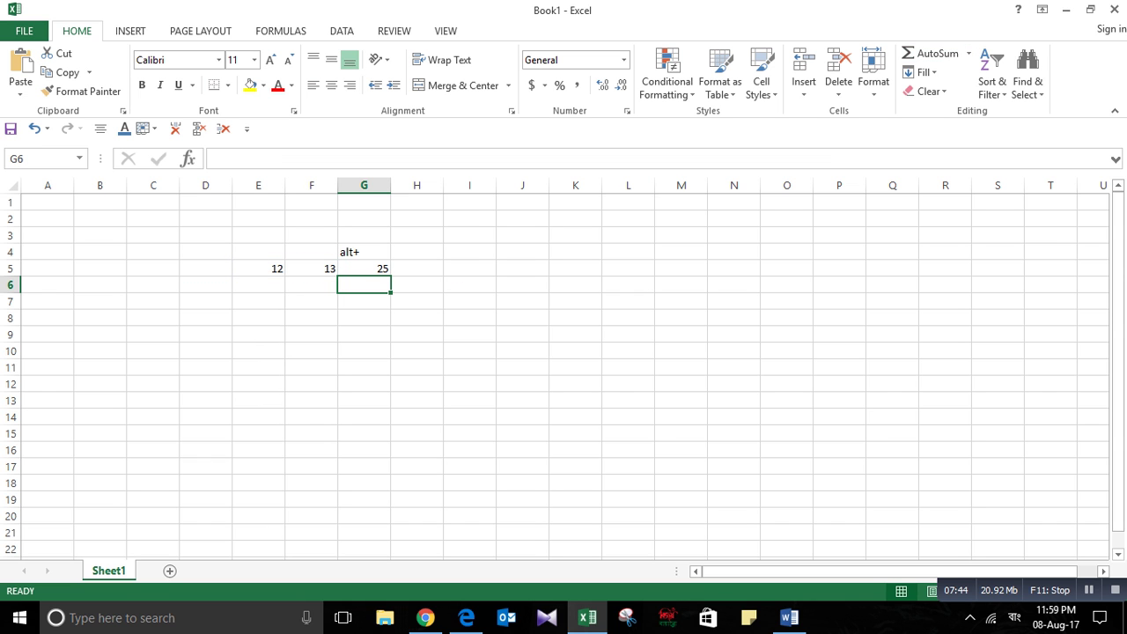
Step: Delete the sum in cell G5 and clear all remaining entries in the range D4:H7
left_click(364, 268)
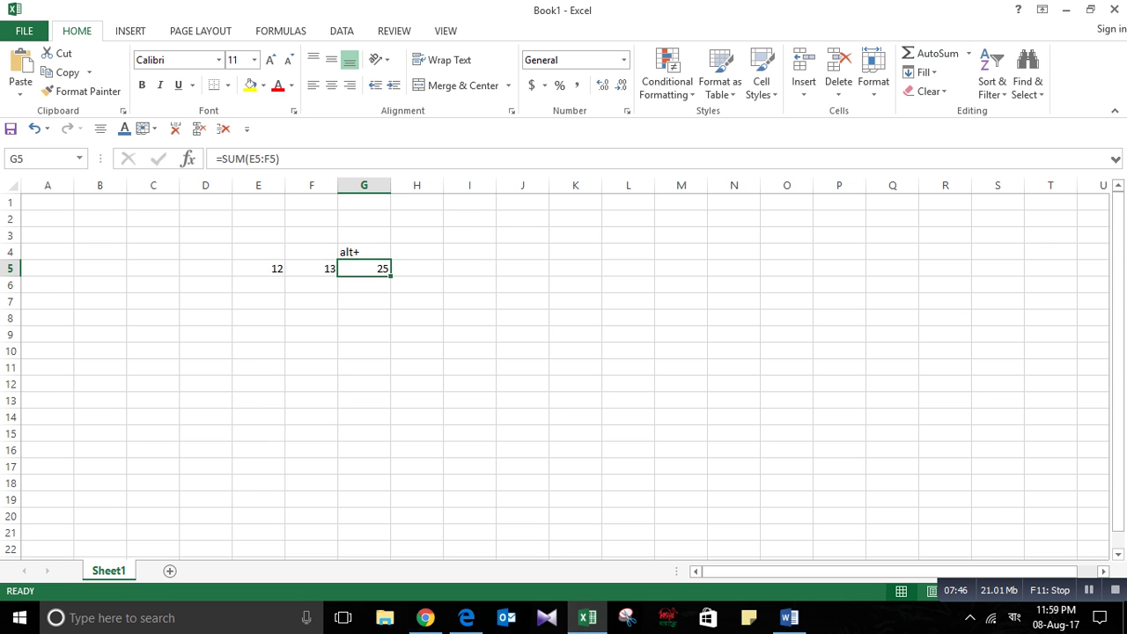
key("Delete")
left_click_drag(311, 252, 417, 301)
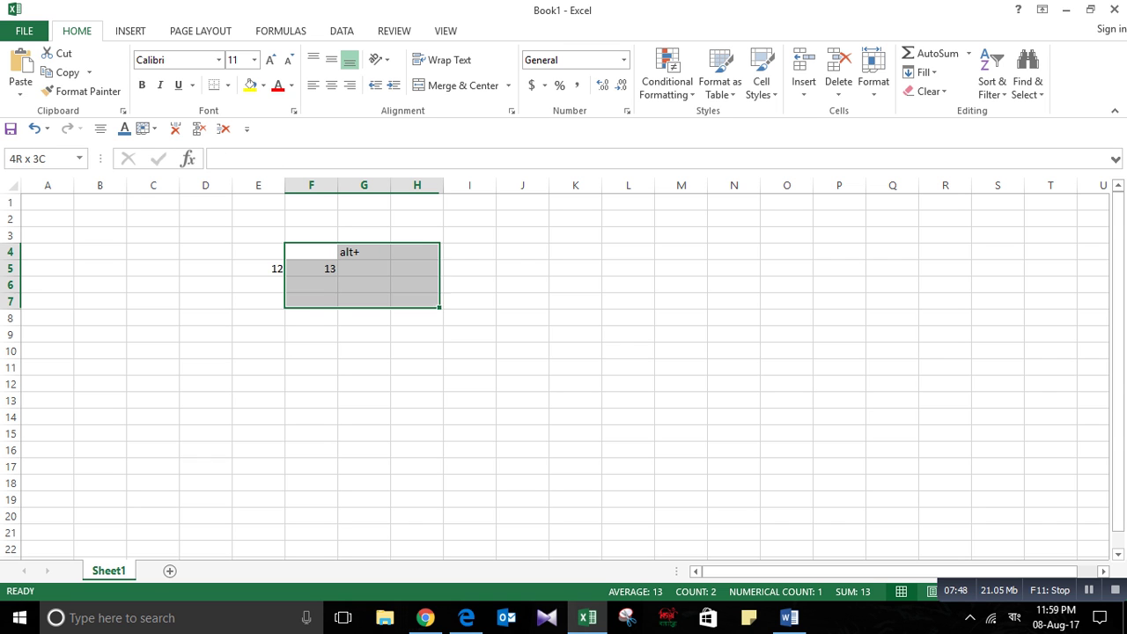
key("Delete")
left_click_drag(205, 252, 417, 301)
key("Delete")
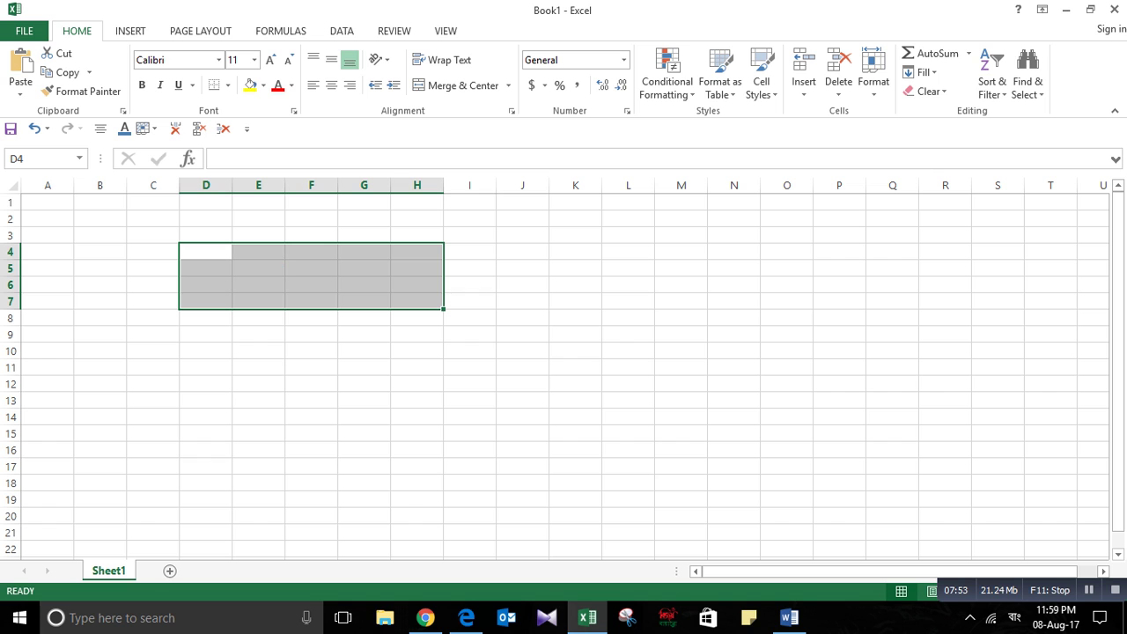
left_click(417, 417)
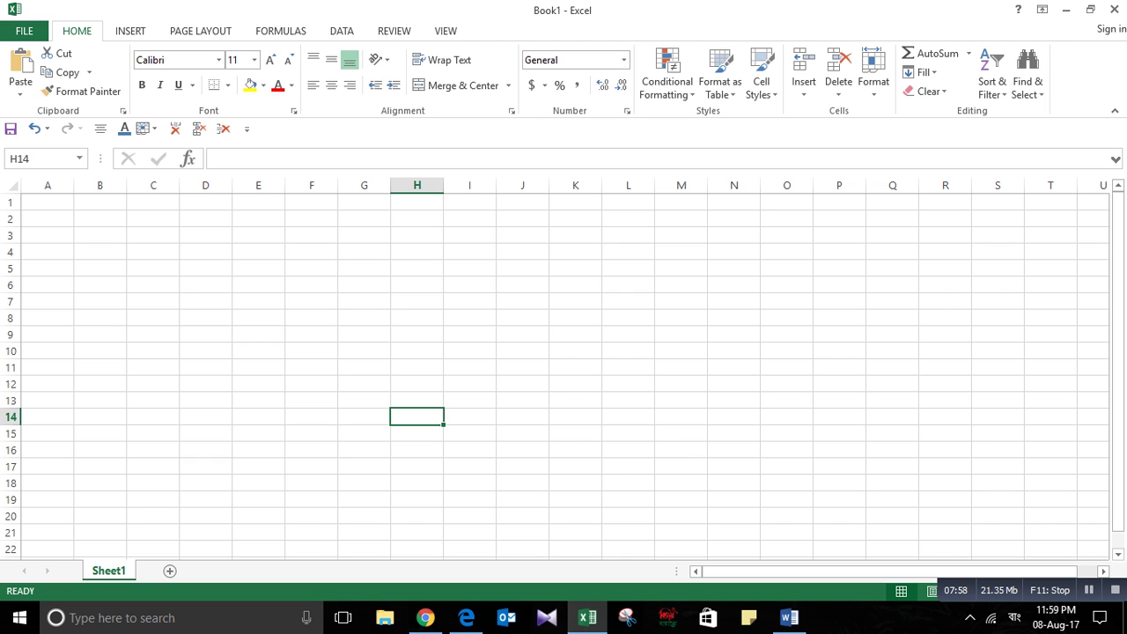
left_click(311, 384)
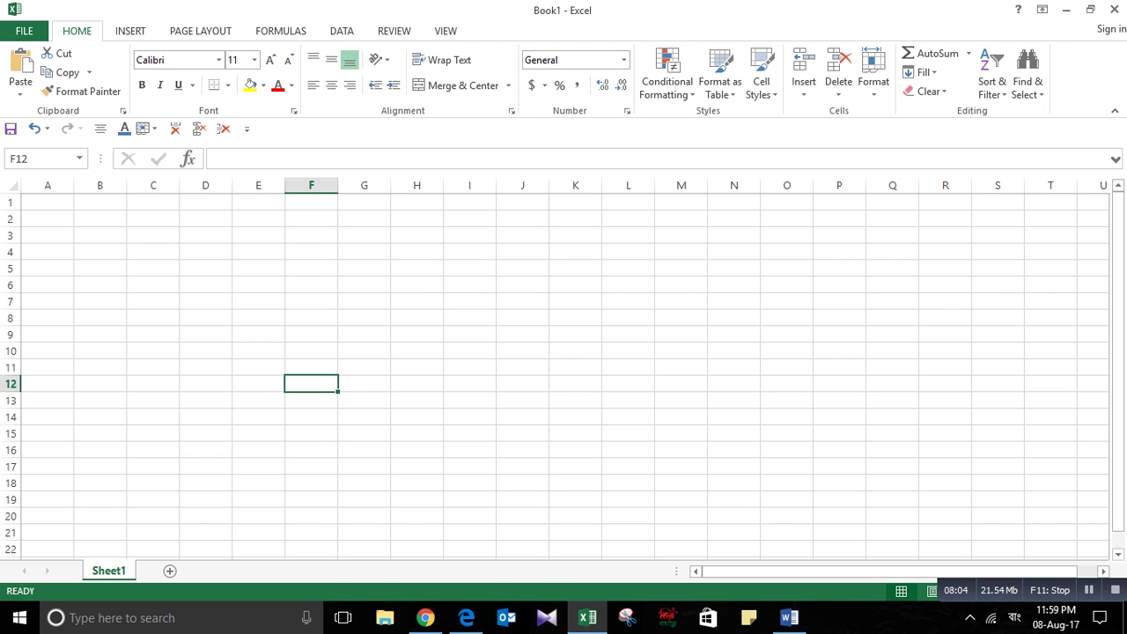
left_click(206, 350)
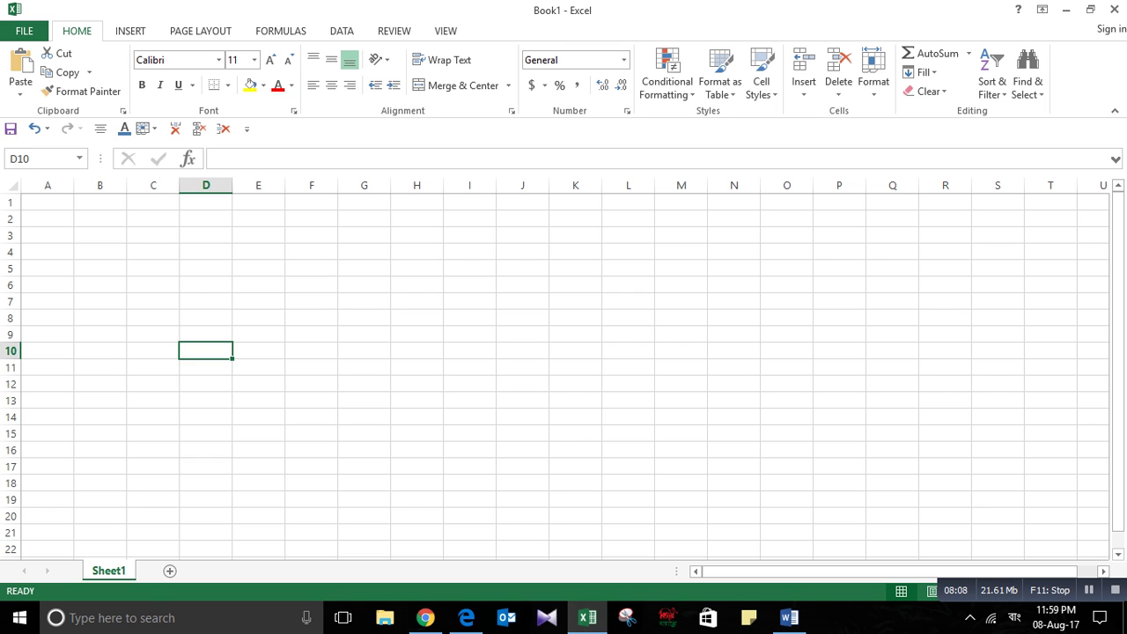
left_click(206, 284)
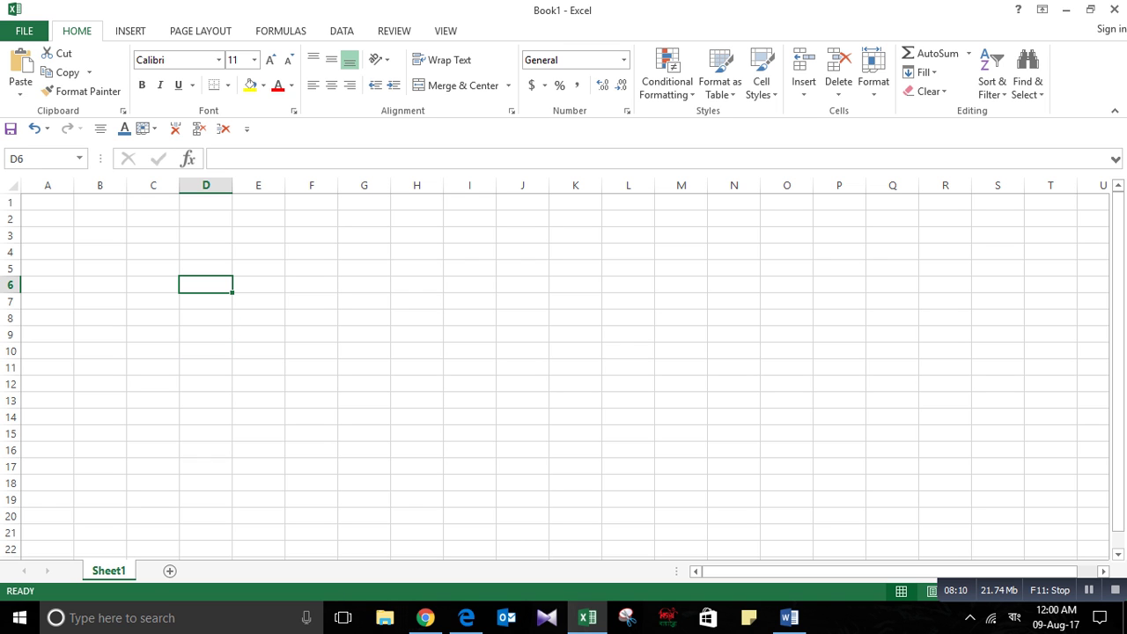